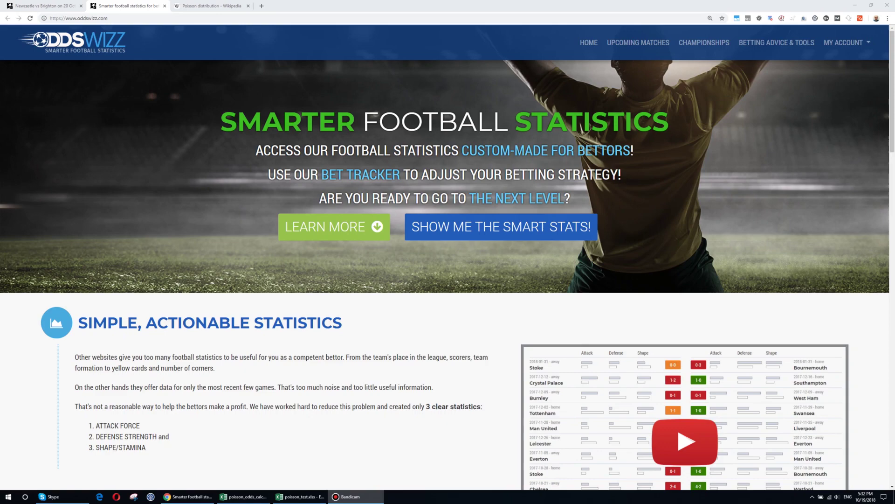
Step: Review the definition of the Poisson distribution in the introduction of the Wikipedia article, highlighting its key phrases
{"action": "key", "text": "ctrl+Tab"}
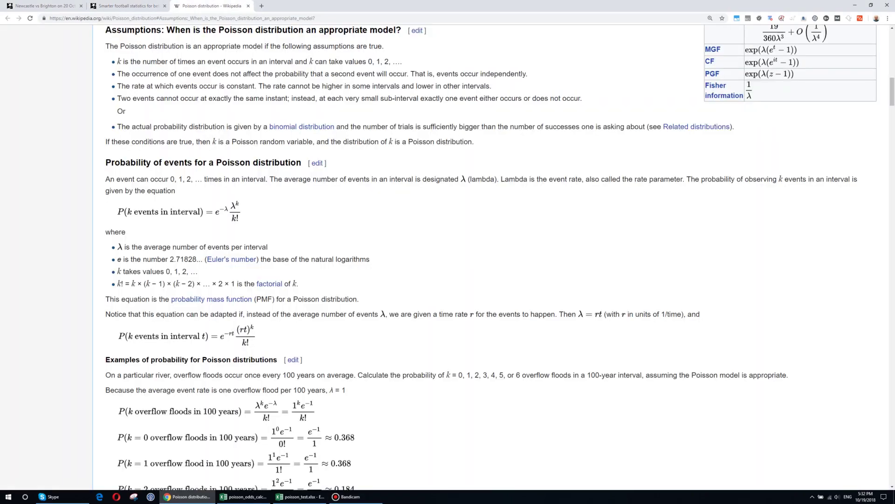
{"action": "scroll", "coordinate": [198, 138], "scroll_direction": "up", "scroll_amount": 16}
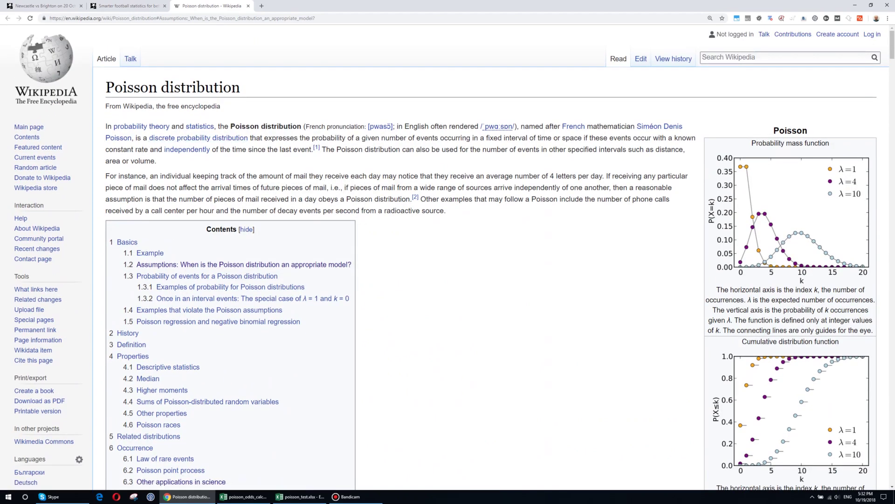
{"action": "left_click_drag", "start_coordinate": [136, 137], "coordinate": [249, 138]}
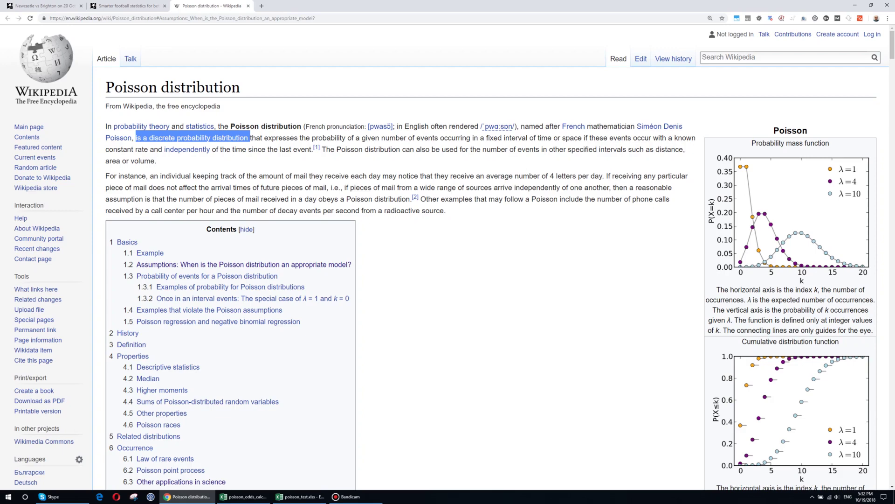
{"action": "left_click_drag", "start_coordinate": [440, 137], "coordinate": [582, 137]}
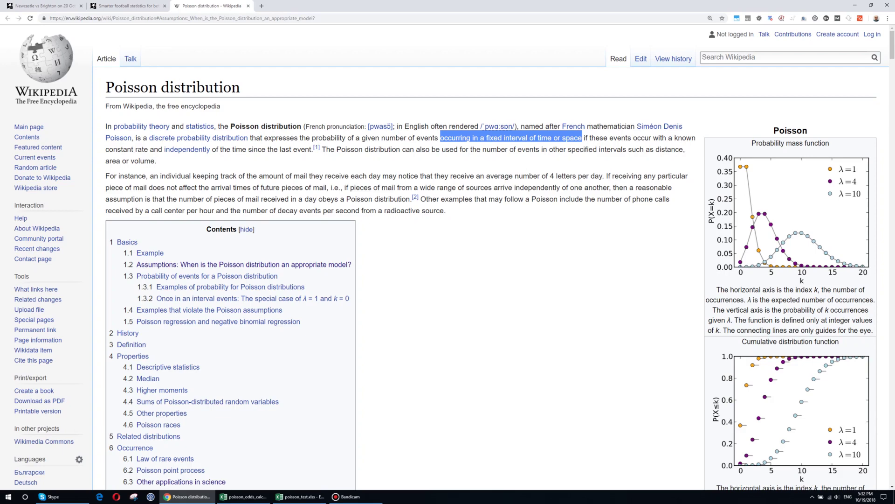
{"action": "left_click", "coordinate": [511, 138]}
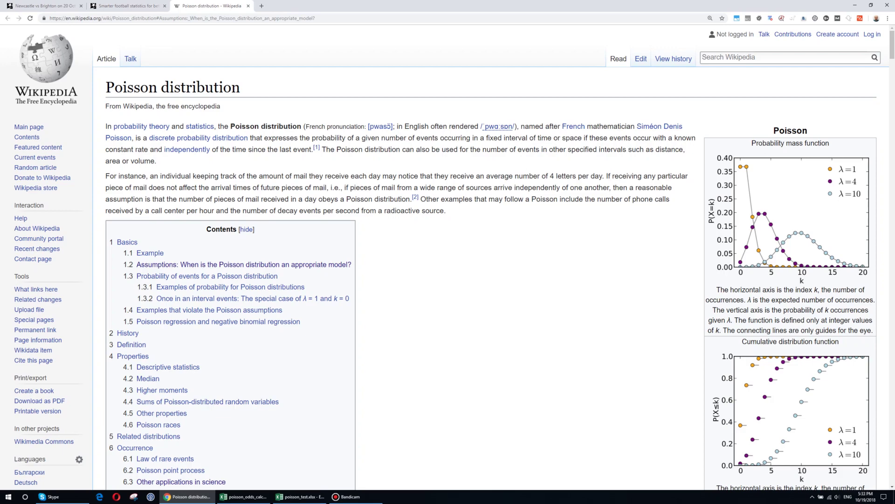
Step: Switch to the poisson_test.xlsx workbook in Excel and examine the goals/match and games columns of the 2017 Premier League table
{"action": "key", "text": "alt+Tab"}
{"action": "left_click", "coordinate": [201, 129]}
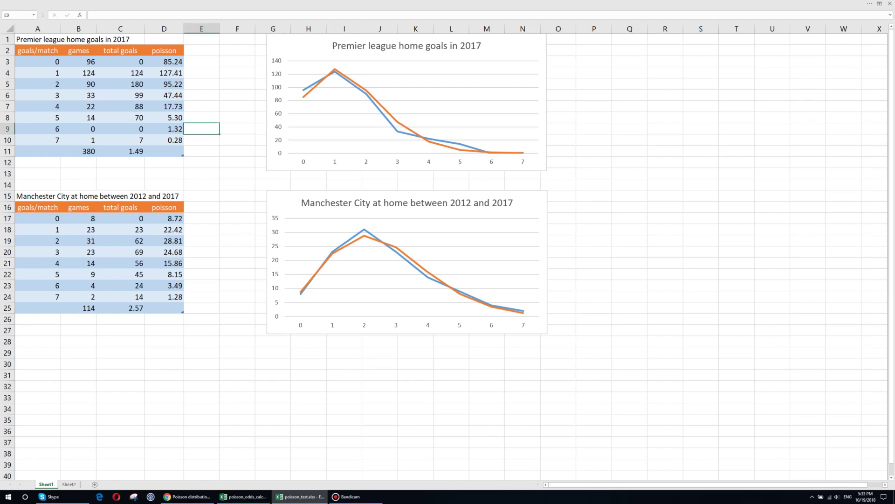
{"action": "left_click_drag", "start_coordinate": [38, 40], "coordinate": [177, 151]}
{"action": "left_click", "coordinate": [298, 46]}
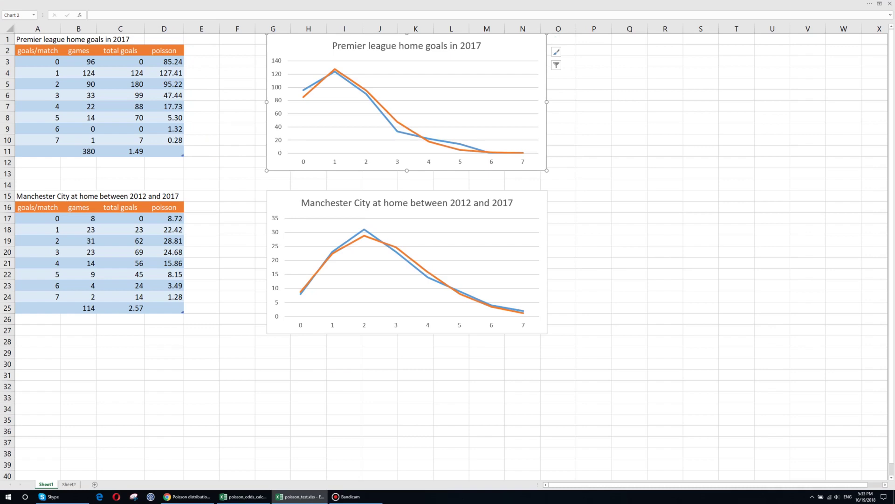
{"action": "left_click_drag", "start_coordinate": [37, 62], "coordinate": [37, 151]}
{"action": "left_click", "coordinate": [37, 84]}
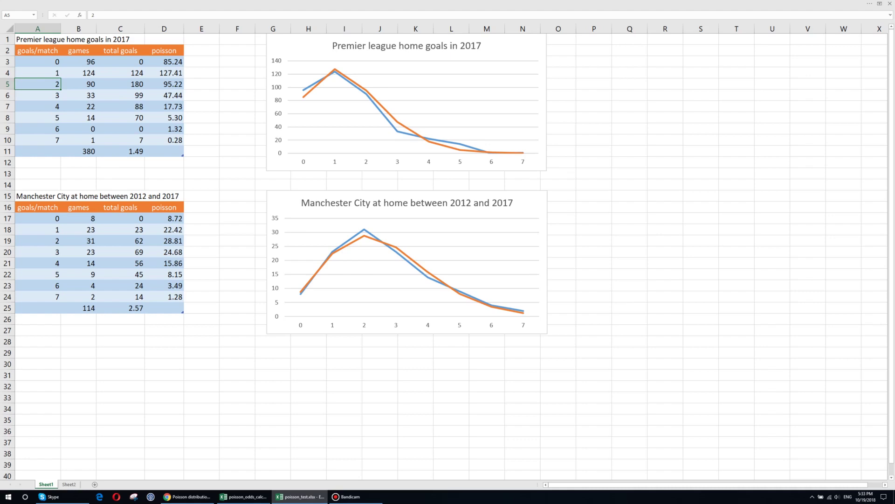
{"action": "mouse_move", "coordinate": [78, 50]}
{"action": "left_mouse_down"}
{"action": "mouse_move", "coordinate": [79, 107]}
{"action": "mouse_move", "coordinate": [79, 63]}
{"action": "left_mouse_up"}
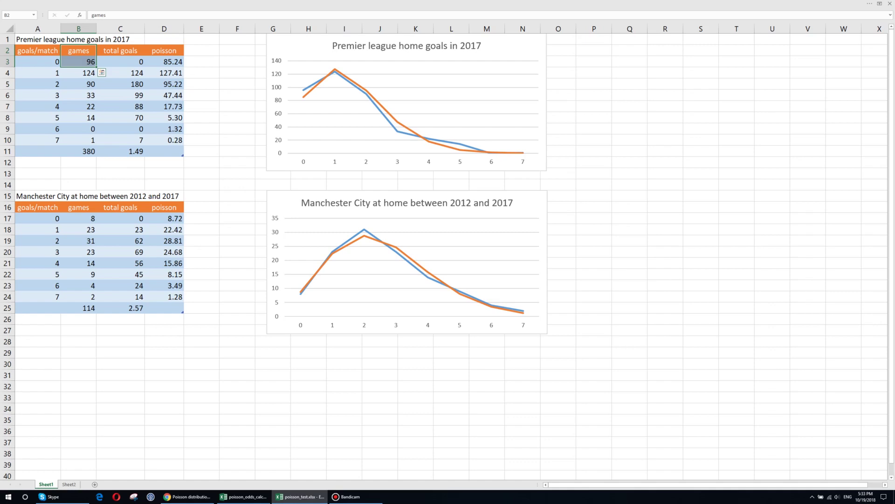
{"action": "left_click", "coordinate": [78, 62]}
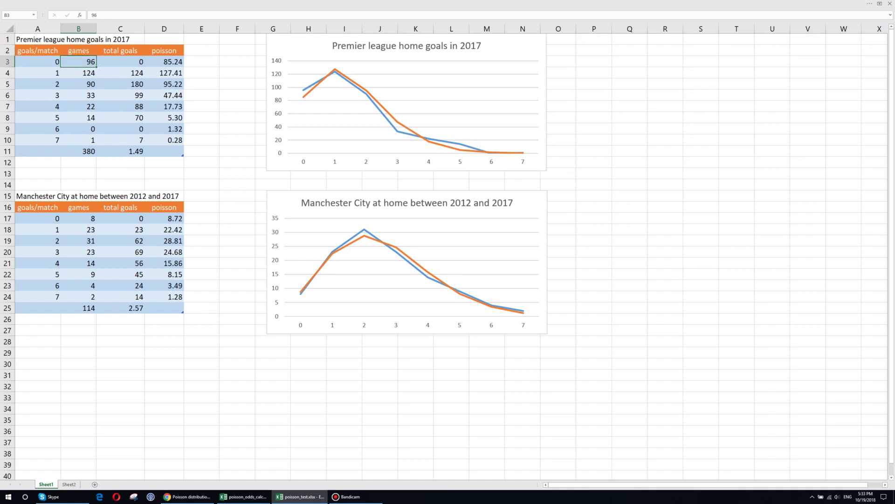
{"action": "key", "text": "Left"}
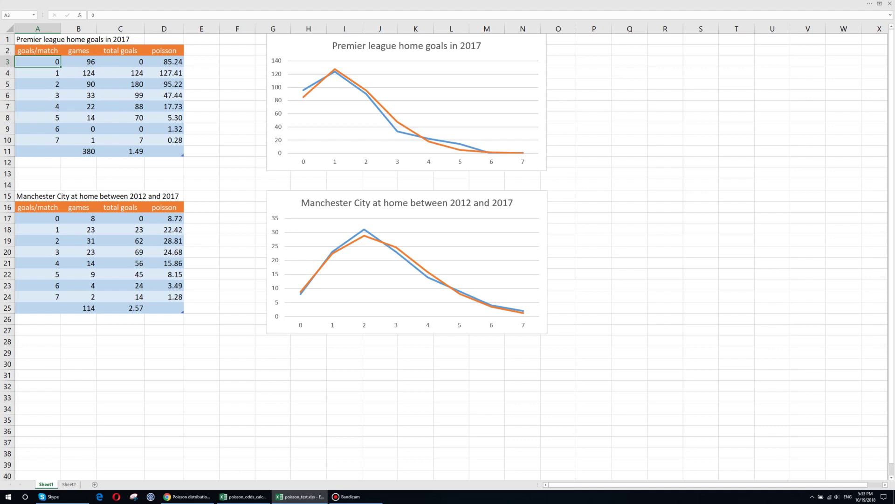
Step: Compare the Poisson estimates with the actual game counts in the Premier League home goals table and its chart
{"action": "left_click_drag", "start_coordinate": [163, 51], "coordinate": [164, 140]}
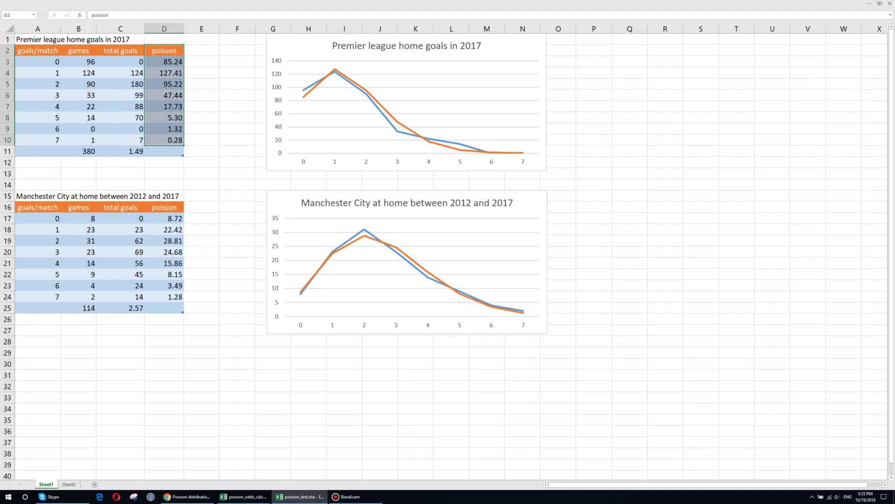
{"action": "left_click", "coordinate": [164, 61]}
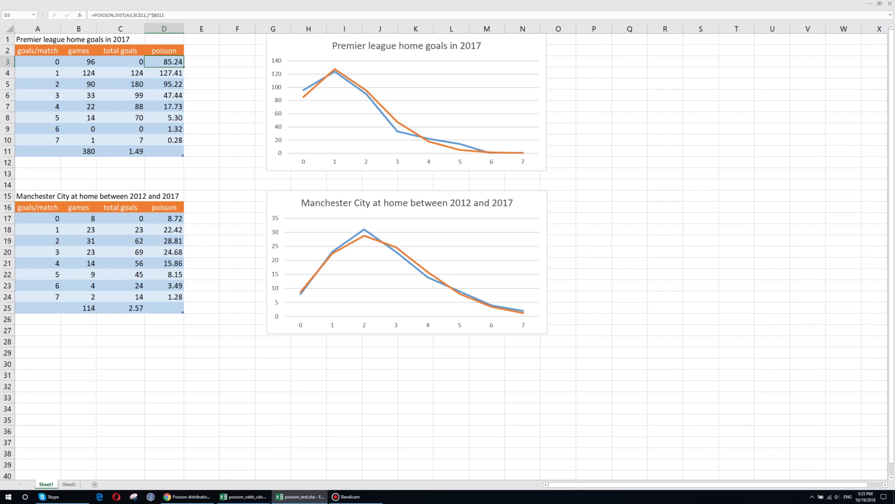
{"action": "left_click", "coordinate": [78, 61]}
{"action": "left_click", "coordinate": [37, 62]}
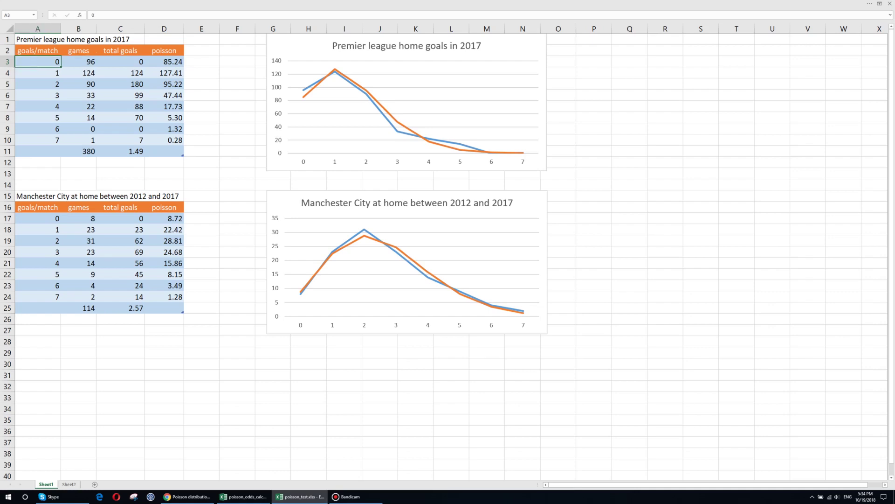
{"action": "left_click", "coordinate": [78, 61]}
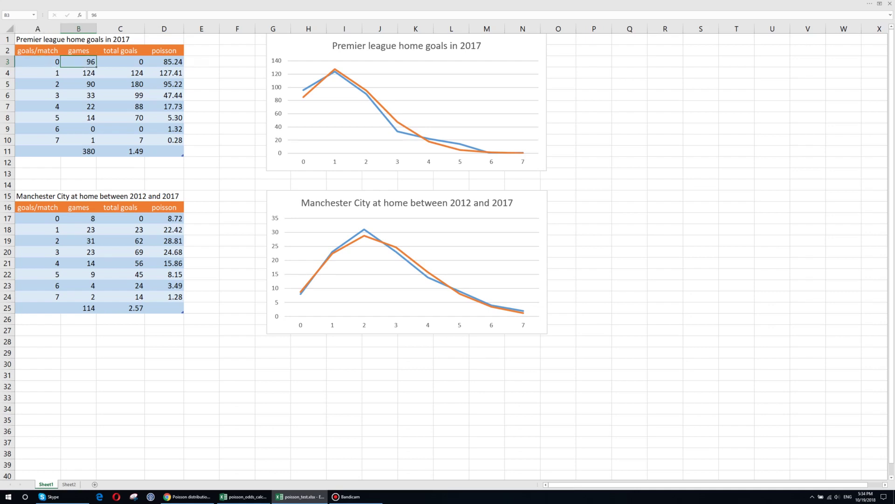
{"action": "left_click", "coordinate": [163, 62]}
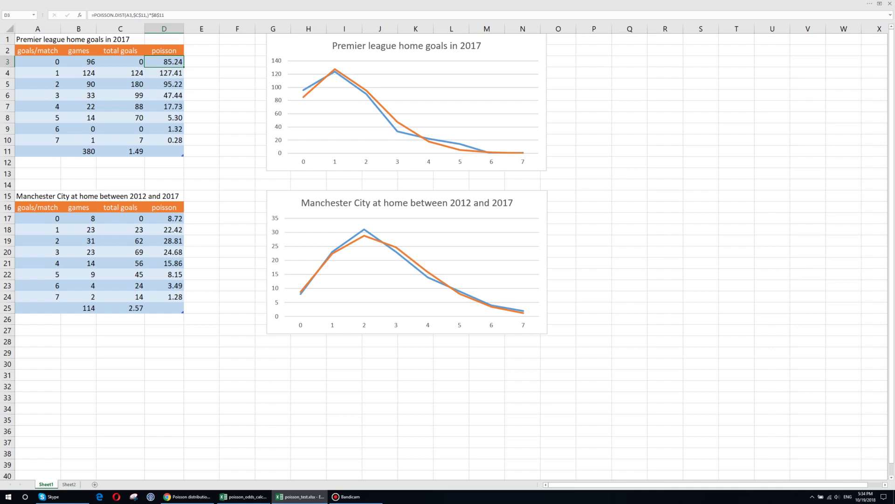
{"action": "left_click", "coordinate": [513, 47]}
{"action": "left_click", "coordinate": [60, 40]}
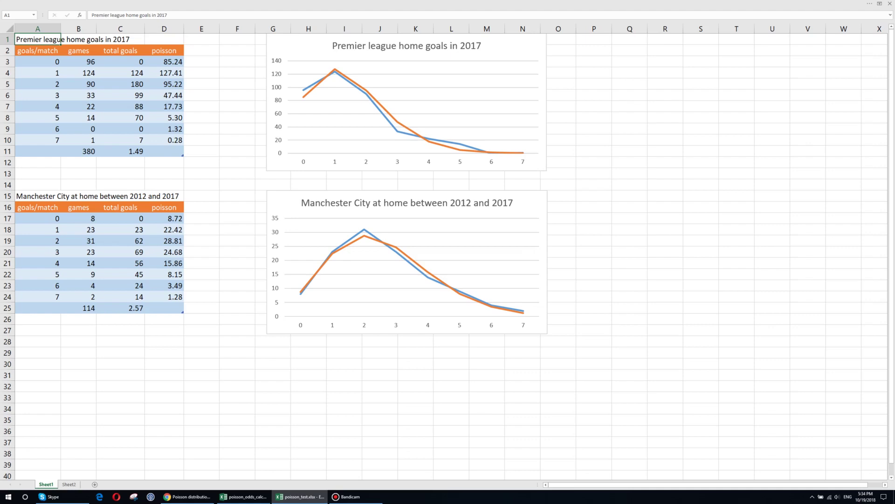
{"action": "left_click", "coordinate": [322, 63]}
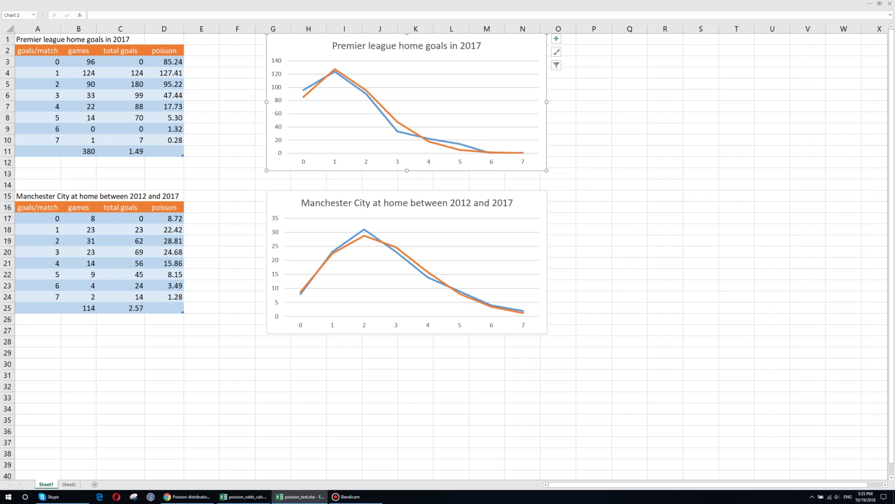
Step: Examine the table of Manchester City home goals between 2012 and 2017 in A15:D25
{"action": "left_click", "coordinate": [60, 197]}
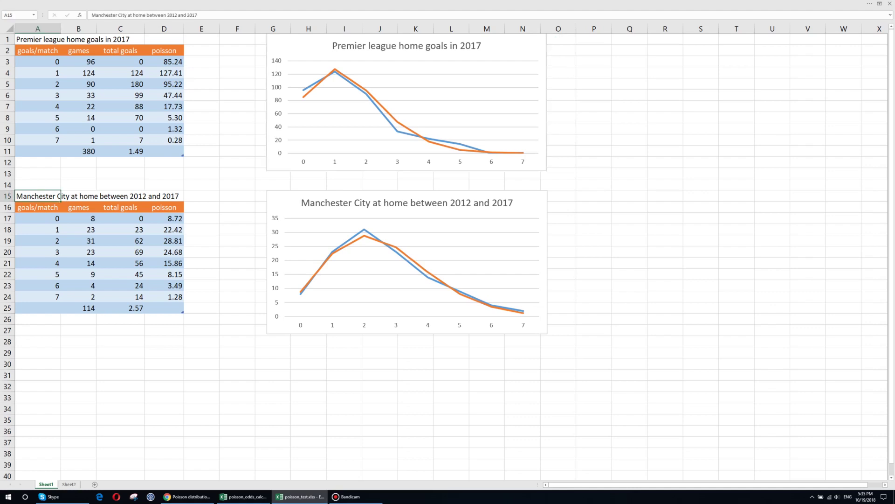
{"action": "left_click_drag", "start_coordinate": [60, 197], "coordinate": [182, 308]}
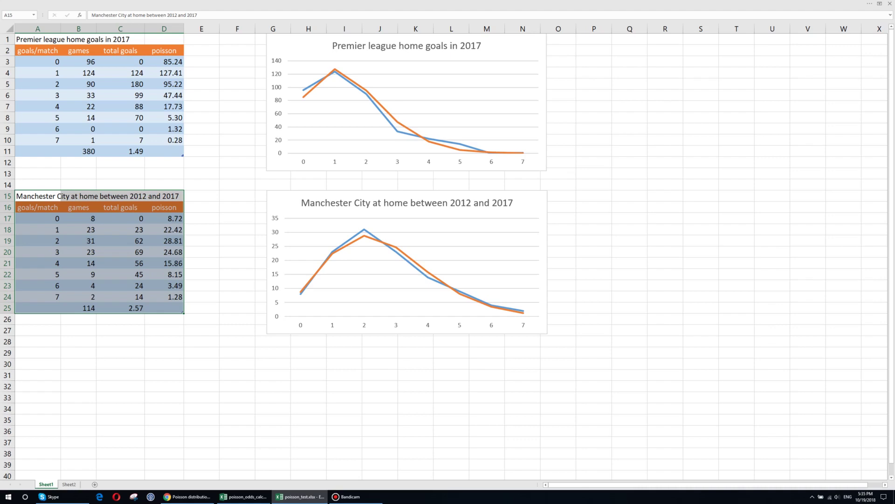
{"action": "left_click", "coordinate": [38, 207]}
{"action": "left_click", "coordinate": [59, 196]}
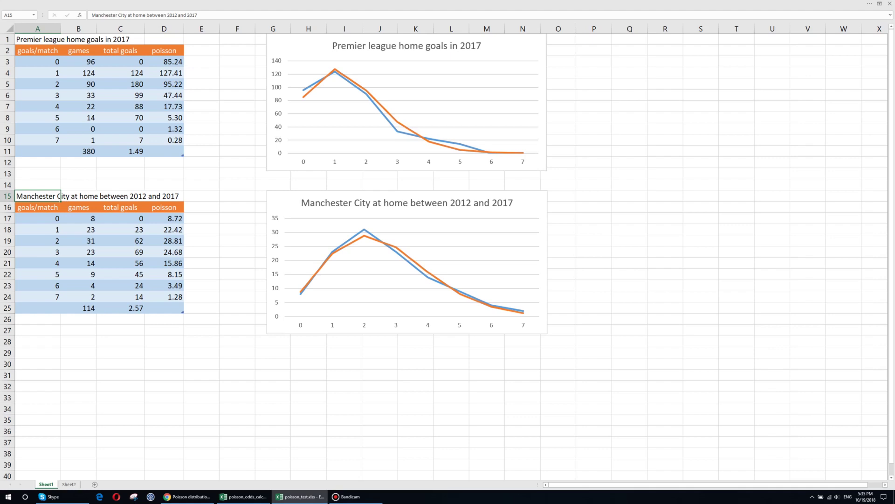
Step: Compare Manchester City's actual games with the Poisson values for 0 and 1 goals, and inspect the matching chart
{"action": "left_click", "coordinate": [78, 219]}
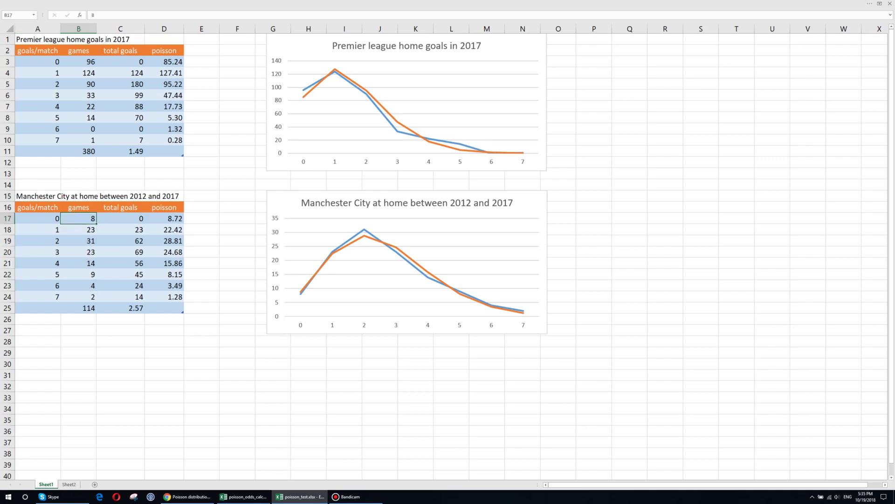
{"action": "left_click", "coordinate": [163, 218]}
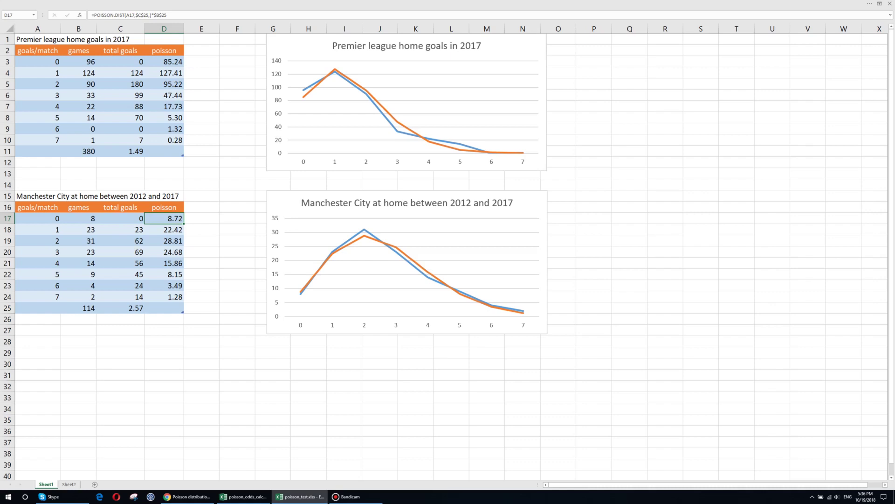
{"action": "left_click", "coordinate": [79, 230]}
{"action": "key", "text": "Right"}
{"action": "key", "text": "Right"}
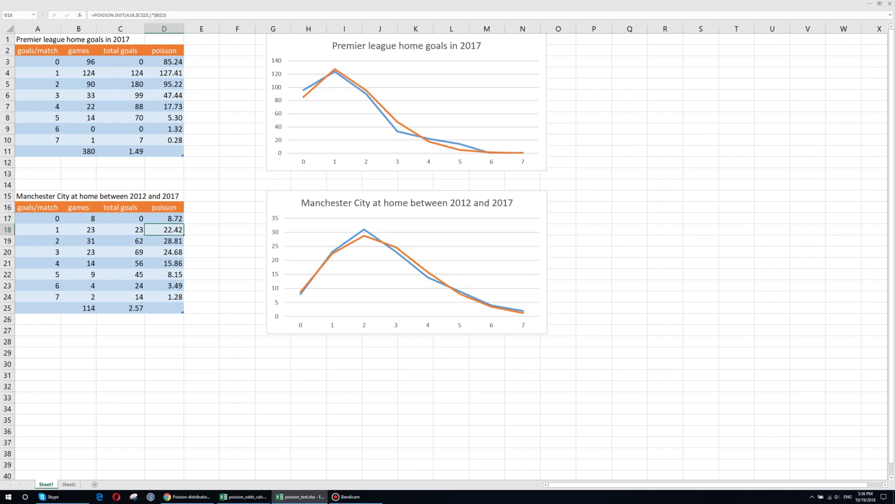
{"action": "left_click", "coordinate": [406, 202]}
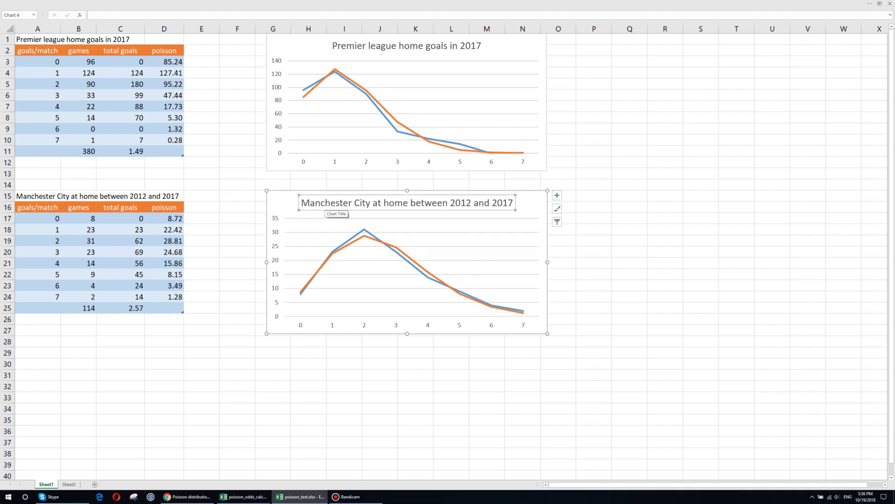
{"action": "key", "text": "Escape"}
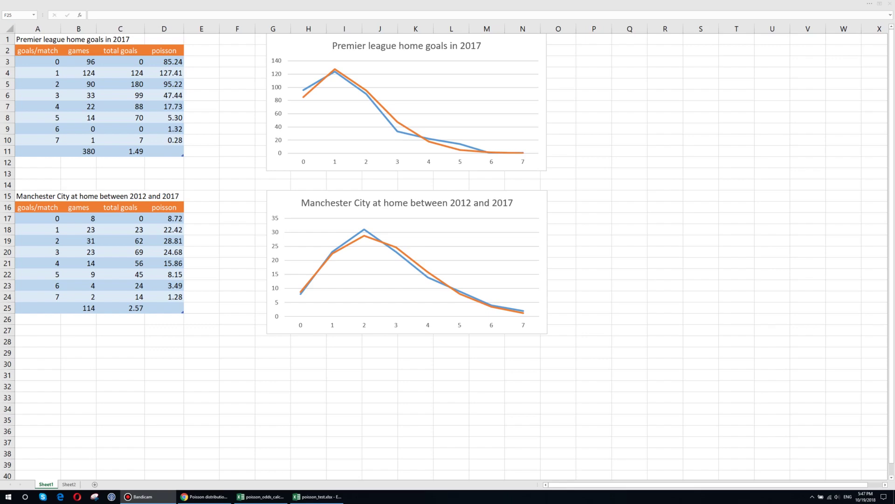
Step: Switch to the poisson_odds_calc workbook and examine the team input area and the results shown as chances
{"action": "left_click", "coordinate": [260, 497]}
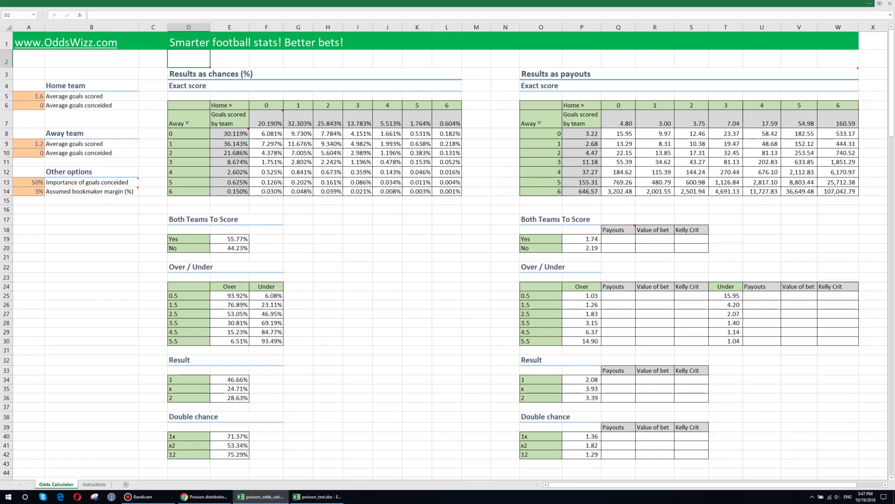
{"action": "left_click_drag", "start_coordinate": [28, 86], "coordinate": [136, 191]}
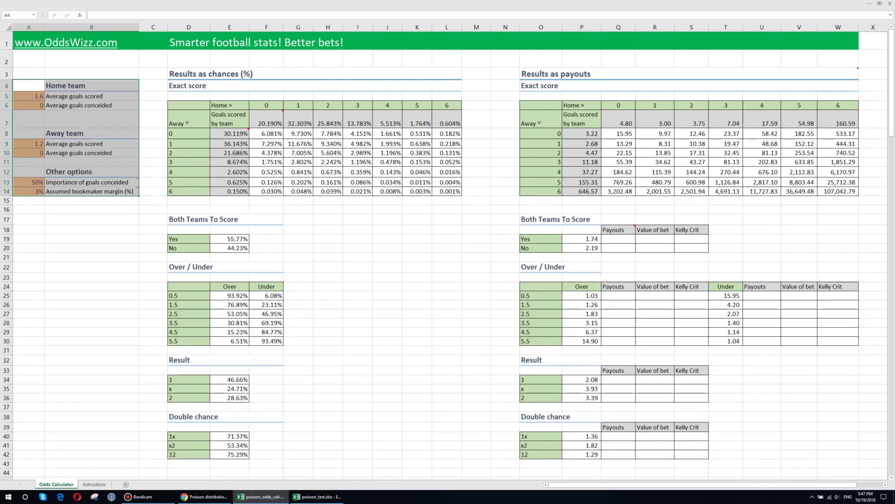
{"action": "left_click_drag", "start_coordinate": [188, 58], "coordinate": [448, 455]}
{"action": "left_click", "coordinate": [358, 370]}
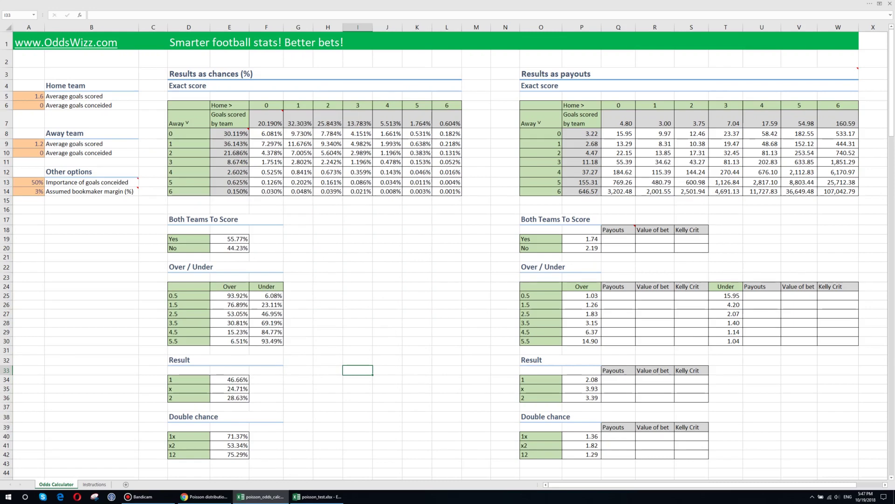
{"action": "left_click_drag", "start_coordinate": [188, 59], "coordinate": [447, 417]}
{"action": "left_click", "coordinate": [358, 398]}
{"action": "mouse_move", "coordinate": [284, 108]}
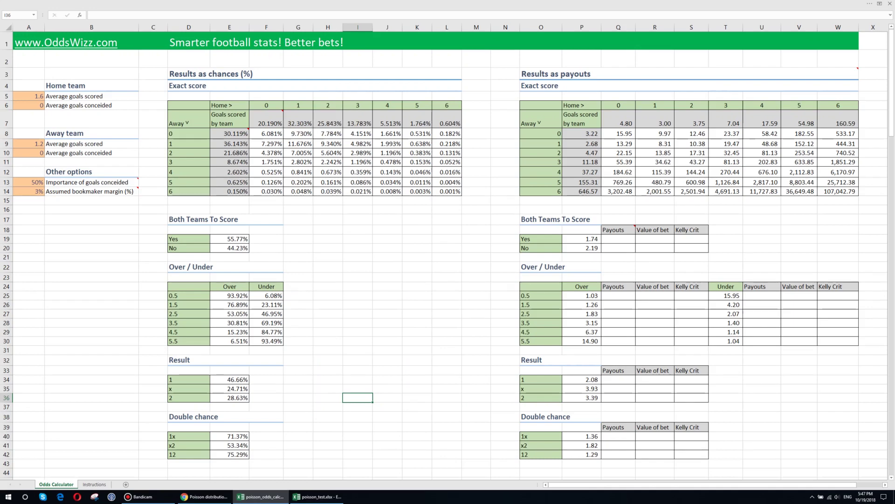
{"action": "mouse_move", "coordinate": [859, 68]}
{"action": "mouse_move", "coordinate": [186, 105]}
{"action": "left_mouse_down"}
{"action": "mouse_move", "coordinate": [447, 173]}
{"action": "mouse_move", "coordinate": [447, 417]}
{"action": "left_mouse_up"}
{"action": "left_click", "coordinate": [387, 359]}
{"action": "mouse_move", "coordinate": [285, 109]}
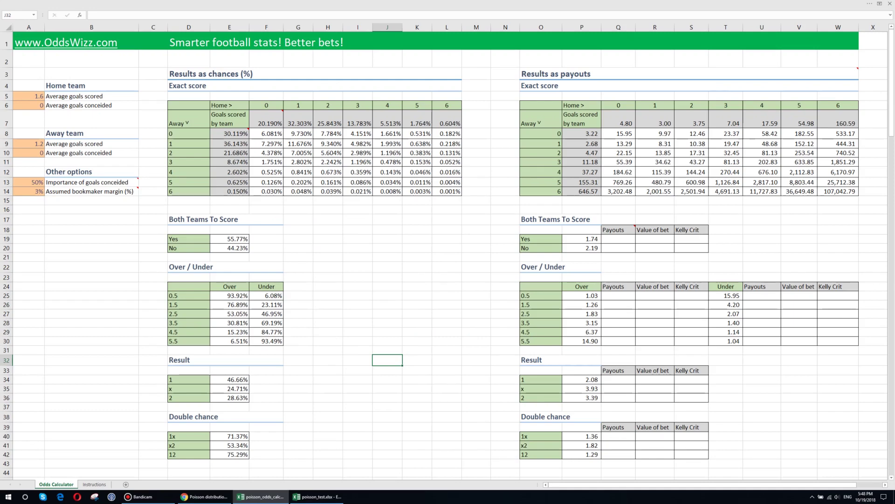
Step: Examine the home and away goal probabilities and how the exact score grid's formulas combine them, including cells F8, F9 and G11
{"action": "left_click_drag", "start_coordinate": [231, 133], "coordinate": [234, 192]}
{"action": "left_click", "coordinate": [266, 144]}
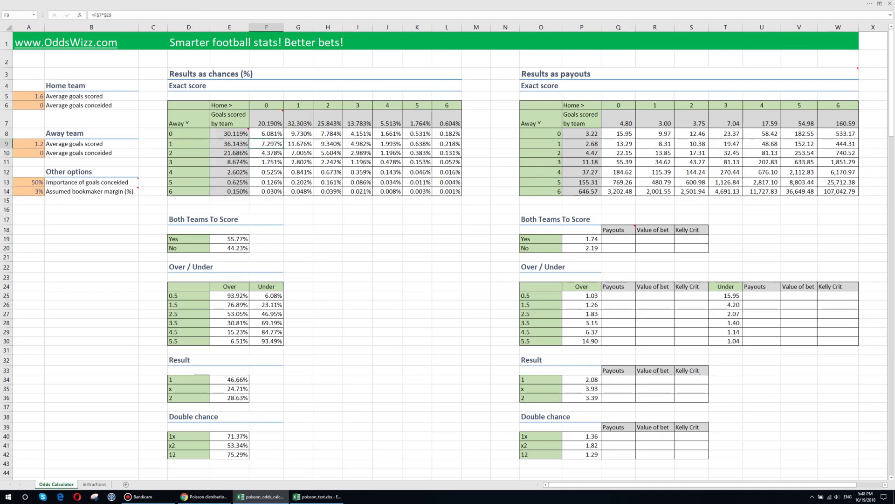
{"action": "mouse_move", "coordinate": [251, 127]}
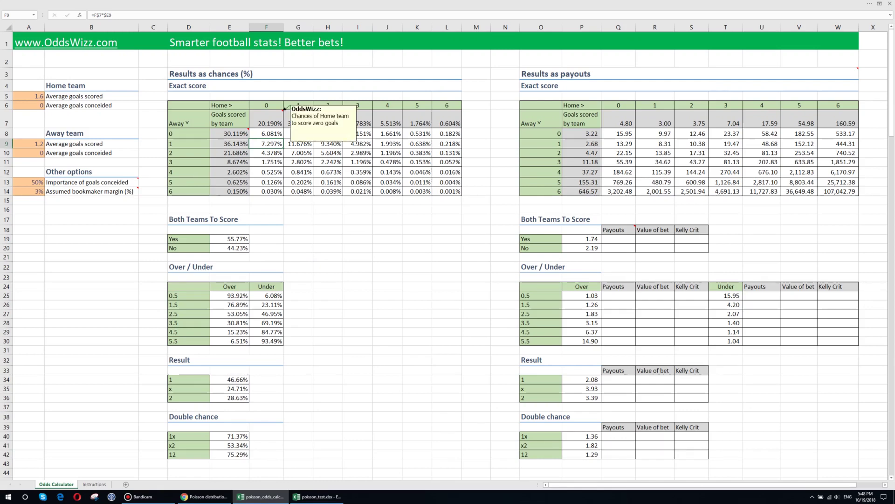
{"action": "left_click_drag", "start_coordinate": [268, 120], "coordinate": [447, 122]}
{"action": "left_click_drag", "start_coordinate": [229, 134], "coordinate": [229, 191]}
{"action": "left_click", "coordinate": [266, 133]}
{"action": "left_click_drag", "start_coordinate": [247, 162], "coordinate": [448, 191]}
{"action": "left_click", "coordinate": [267, 134]}
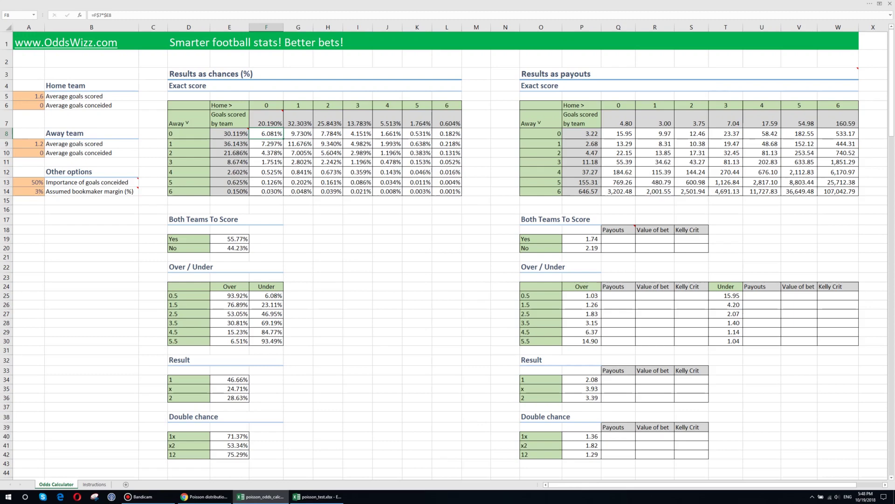
{"action": "left_click", "coordinate": [298, 162]}
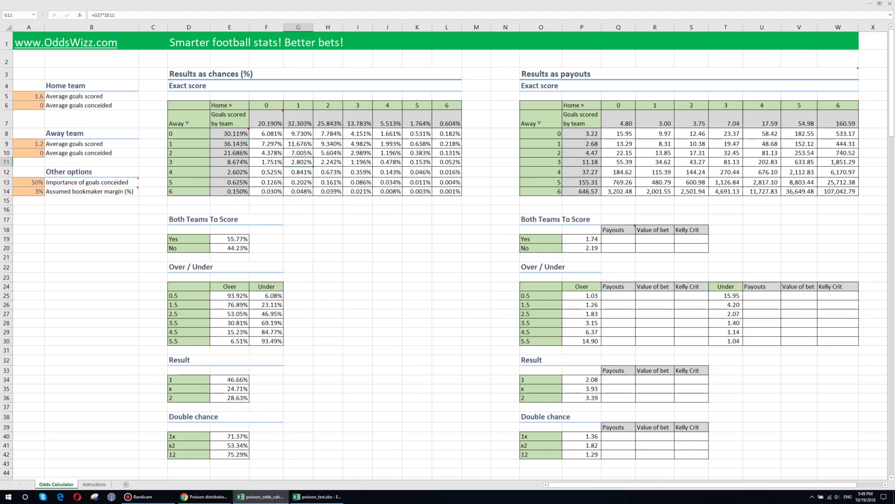
Step: Review the exact score chances in F8:L14 and inspect the formulas in K13 and H13
{"action": "left_click", "coordinate": [417, 182]}
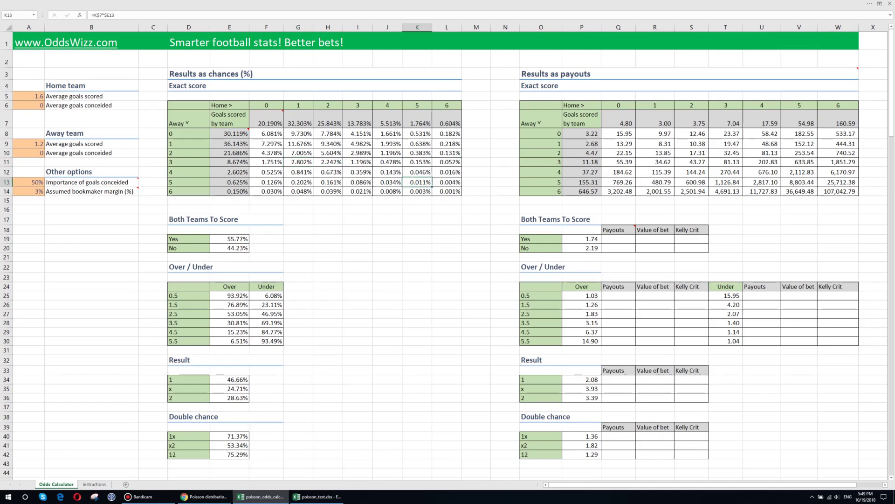
{"action": "left_click_drag", "start_coordinate": [266, 133], "coordinate": [462, 195]}
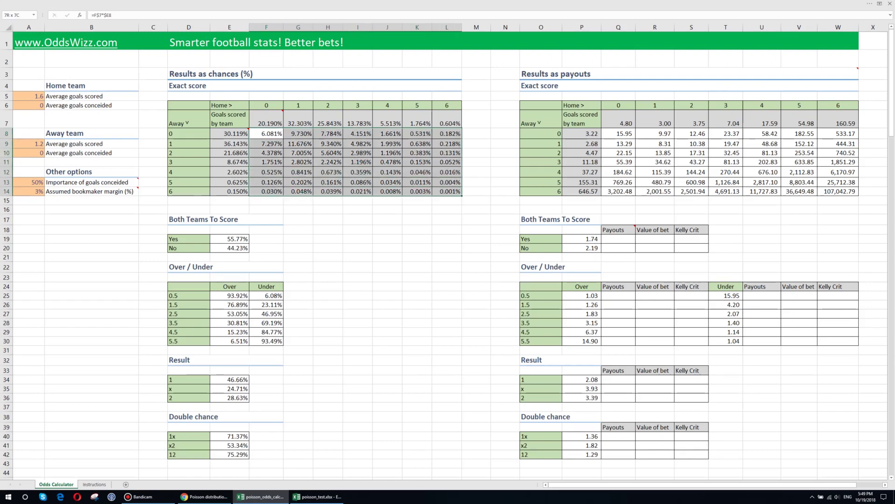
{"action": "left_click", "coordinate": [328, 182]}
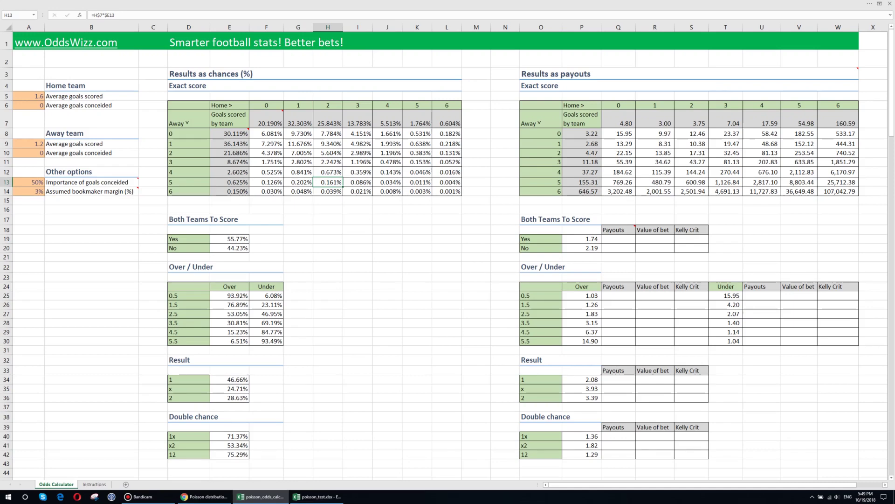
Step: Examine the Both Teams To Score chances and the formula for over 0.5 goals in E25
{"action": "left_click_drag", "start_coordinate": [189, 219], "coordinate": [271, 248]}
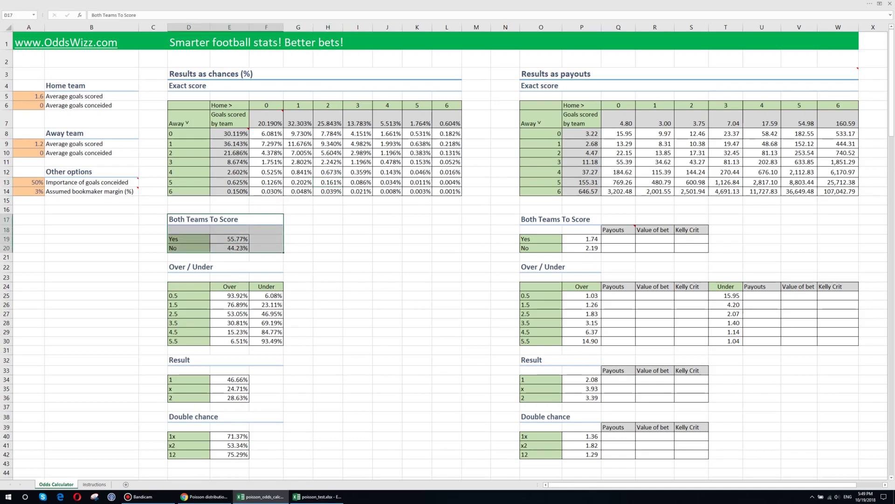
{"action": "left_click_drag", "start_coordinate": [189, 287], "coordinate": [267, 296]}
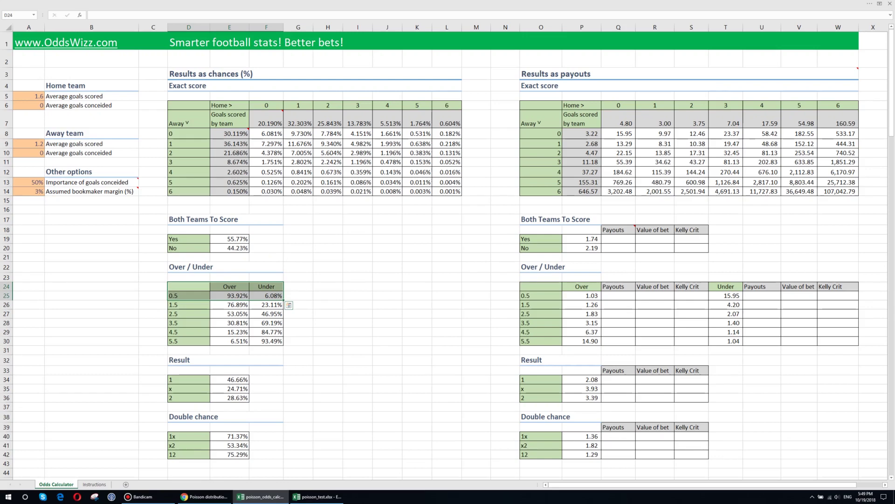
{"action": "left_click", "coordinate": [230, 295]}
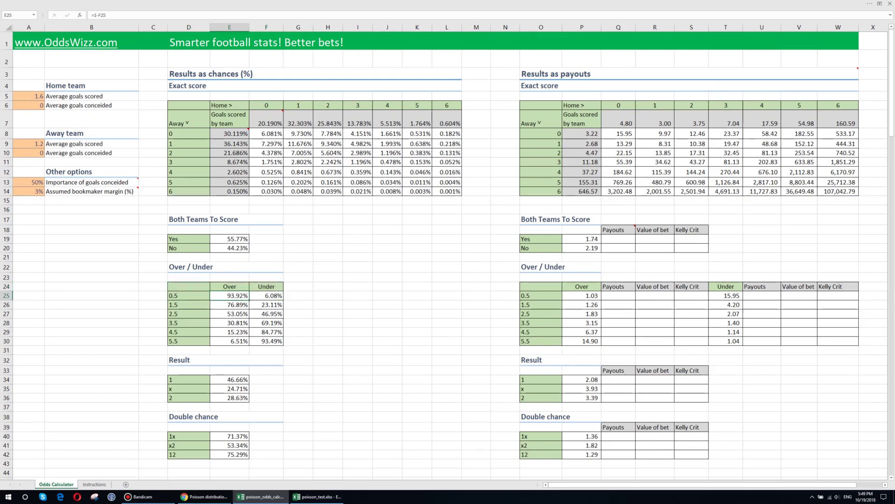
Step: Go from the Both Teams To Score heading to the Over / Under table and inspect the under 0.5 goals formula in F25
{"action": "left_click", "coordinate": [226, 219]}
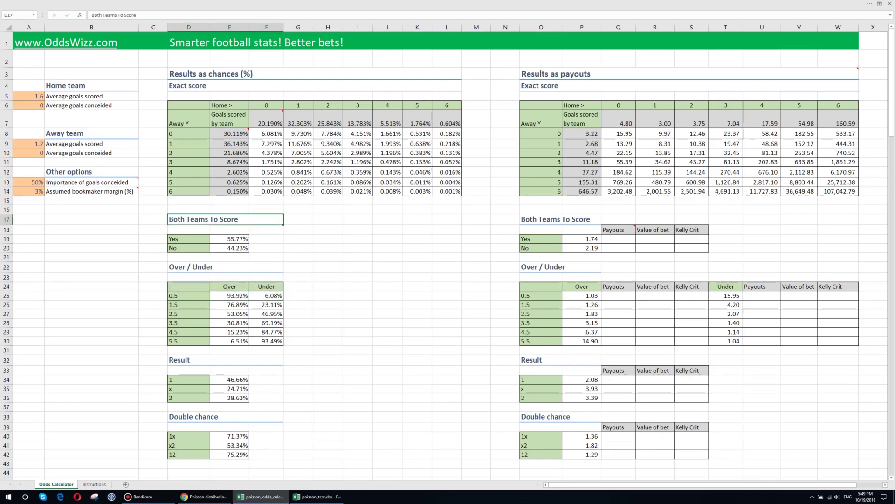
{"action": "key", "text": "Down"}
{"action": "key", "text": "Down"}
{"action": "key", "text": "Down"}
{"action": "key", "text": "Down"}
{"action": "key", "text": "Down"}
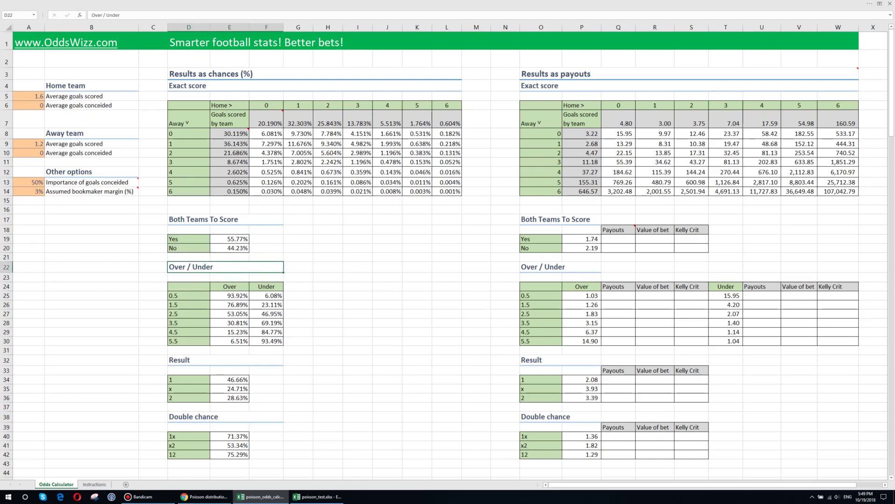
{"action": "key", "text": "Down"}
{"action": "key", "text": "Down"}
{"action": "key", "text": "Down"}
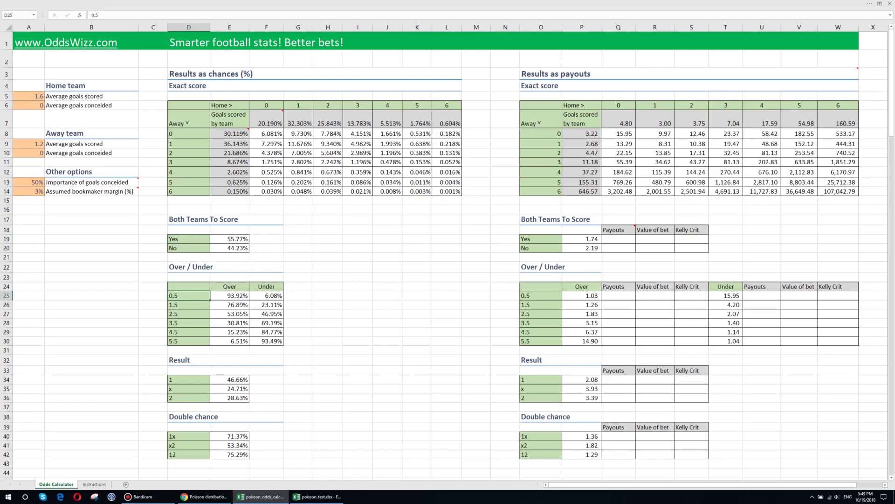
{"action": "key", "text": "Right"}
{"action": "key", "text": "Right"}
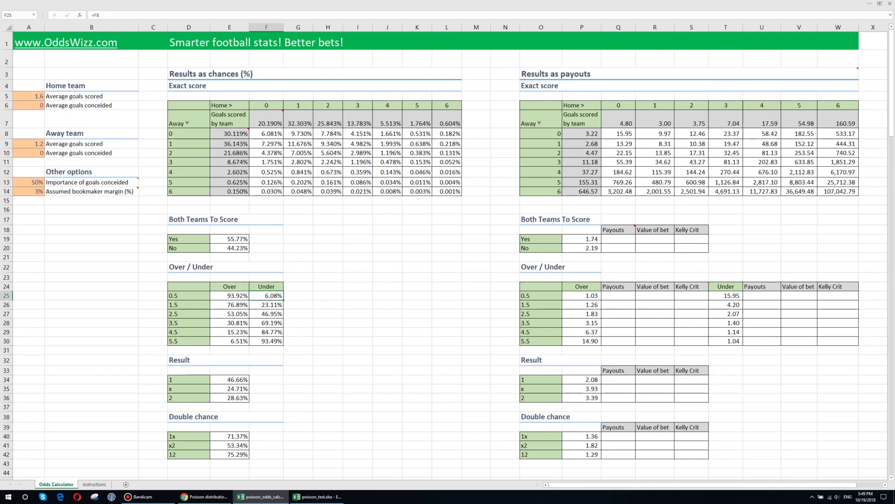
Step: Examine the chances in the Result table and the Double chance table in D38:F42
{"action": "left_click_drag", "start_coordinate": [189, 360], "coordinate": [229, 397]}
{"action": "left_click", "coordinate": [189, 360]}
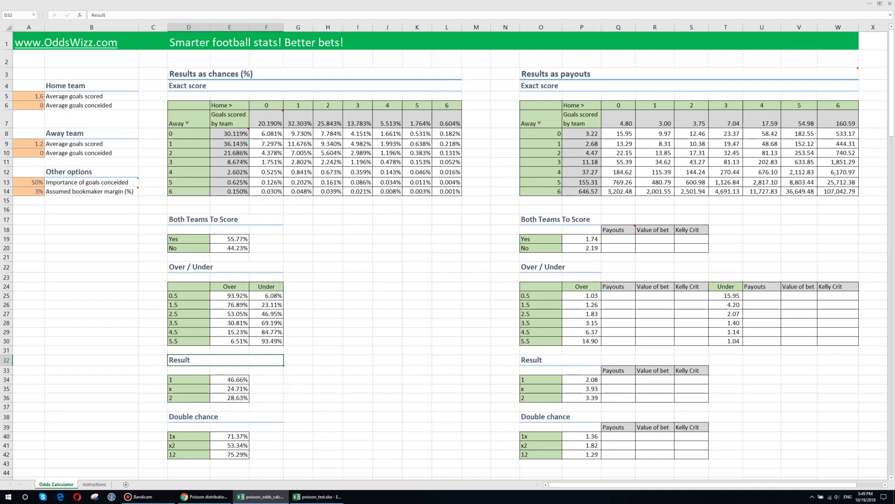
{"action": "left_click_drag", "start_coordinate": [189, 417], "coordinate": [229, 454]}
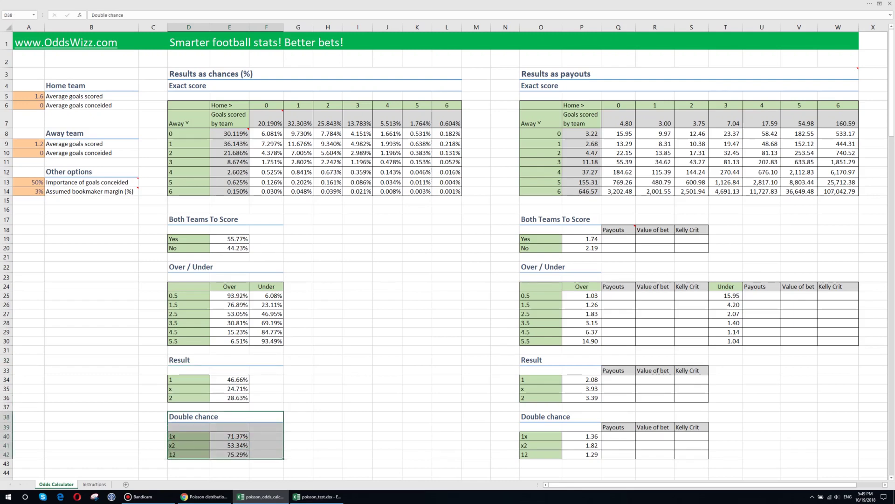
{"action": "left_click", "coordinate": [265, 436]}
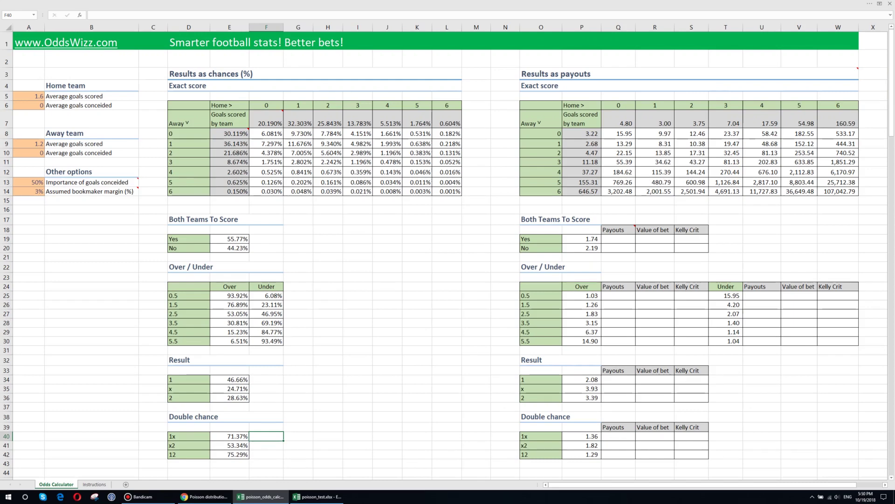
Step: Inspect the payout formulas in P8 and Q8 and compare the payouts grid with the exact score chances
{"action": "left_click", "coordinate": [328, 134]}
{"action": "left_click", "coordinate": [582, 133]}
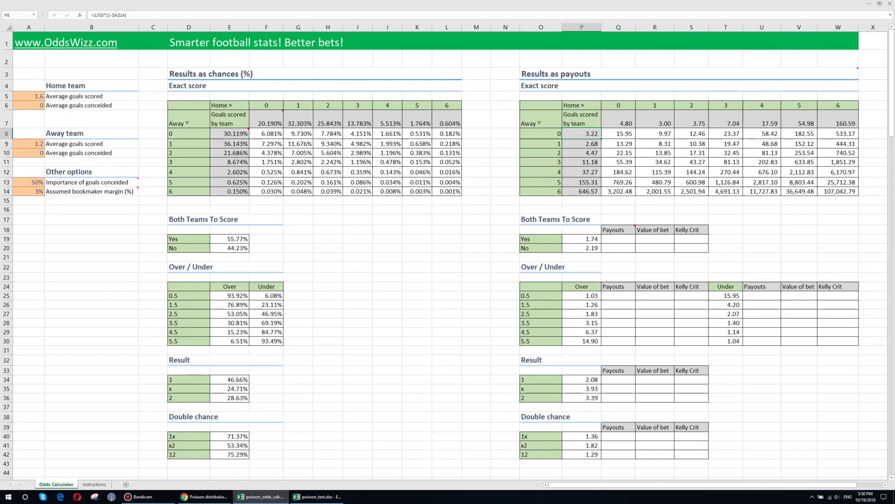
{"action": "left_click", "coordinate": [618, 133]}
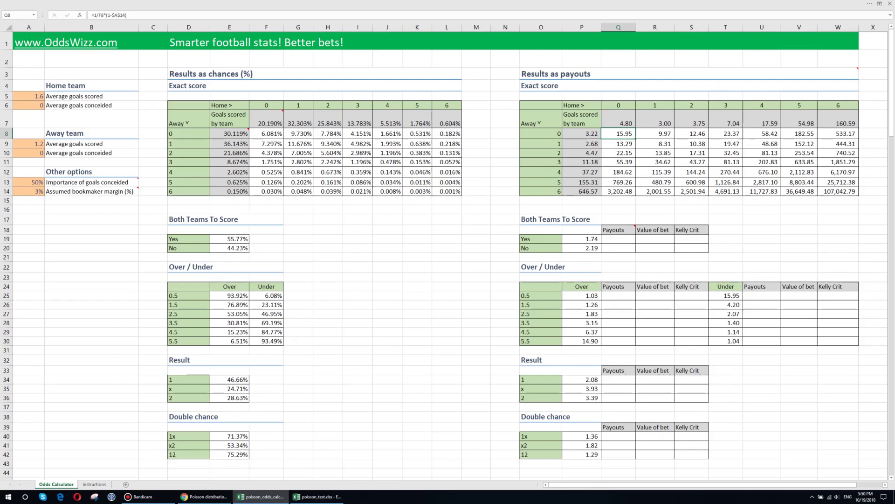
{"action": "left_click_drag", "start_coordinate": [582, 118], "coordinate": [849, 191]}
{"action": "left_click", "coordinate": [387, 171]}
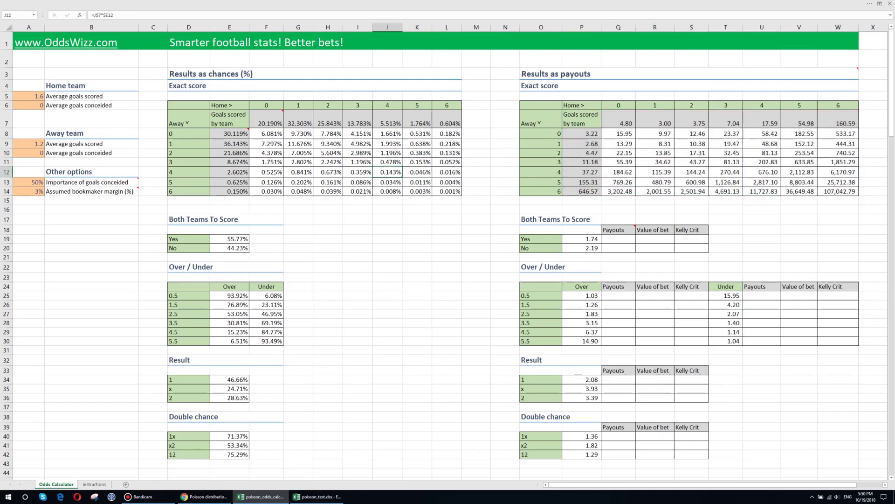
Step: Read the note on the assumed bookmaker margin and check its value in A14
{"action": "mouse_move", "coordinate": [139, 186]}
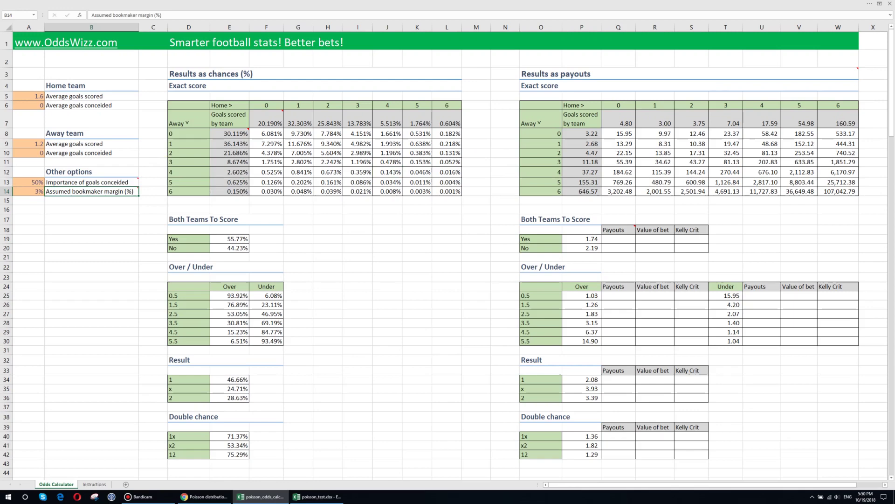
{"action": "mouse_move", "coordinate": [91, 192]}
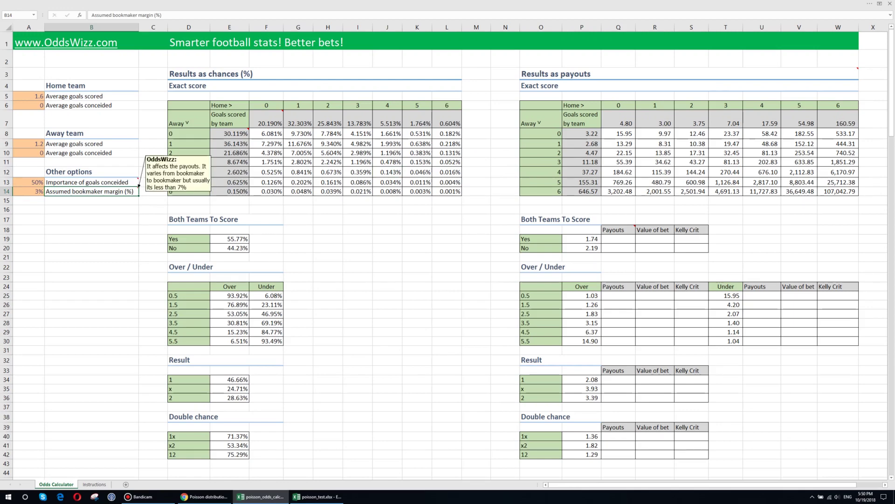
{"action": "left_click", "coordinate": [28, 191]}
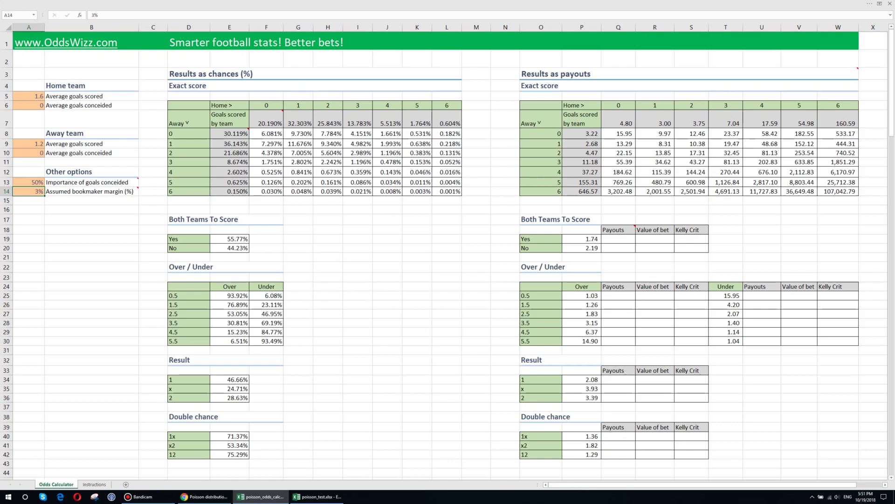
{"action": "mouse_move", "coordinate": [138, 187]}
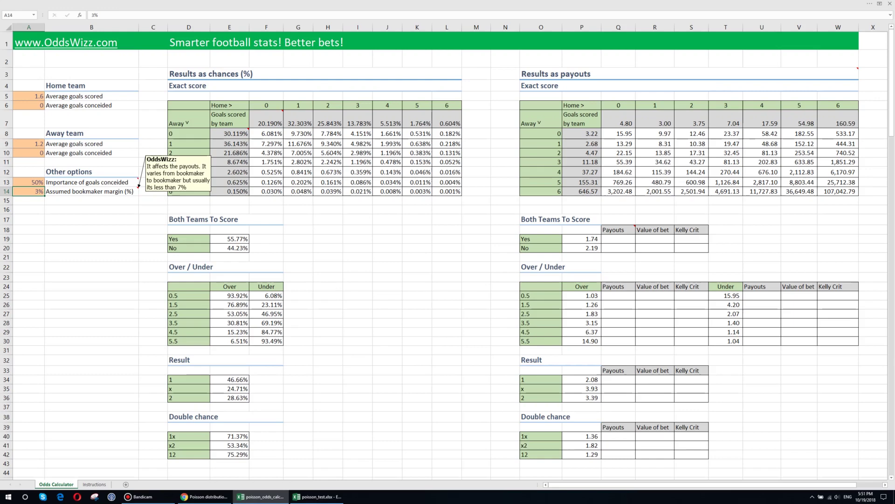
{"action": "left_click", "coordinate": [91, 191]}
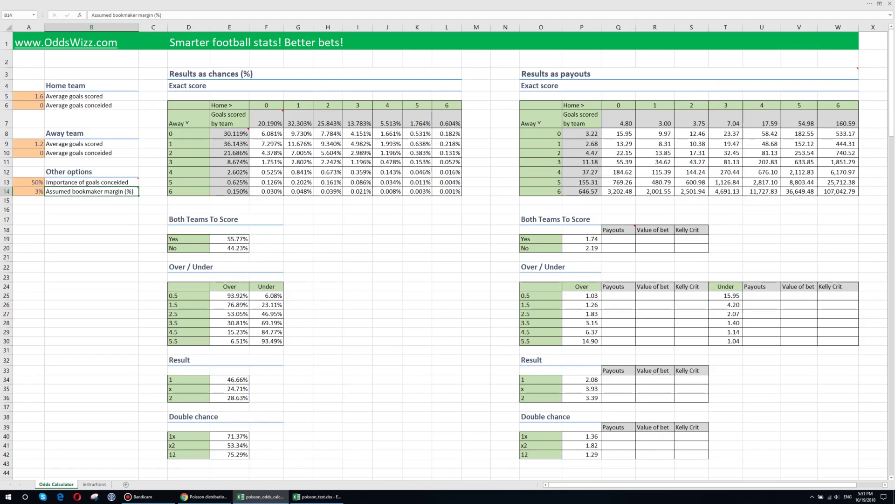
Step: Examine the payout tables, the Both Teams To Score Yes formula in P19, and the adjoining Payouts and Value of bet columns
{"action": "left_click_drag", "start_coordinate": [618, 73], "coordinate": [618, 416]}
{"action": "left_click", "coordinate": [618, 304]}
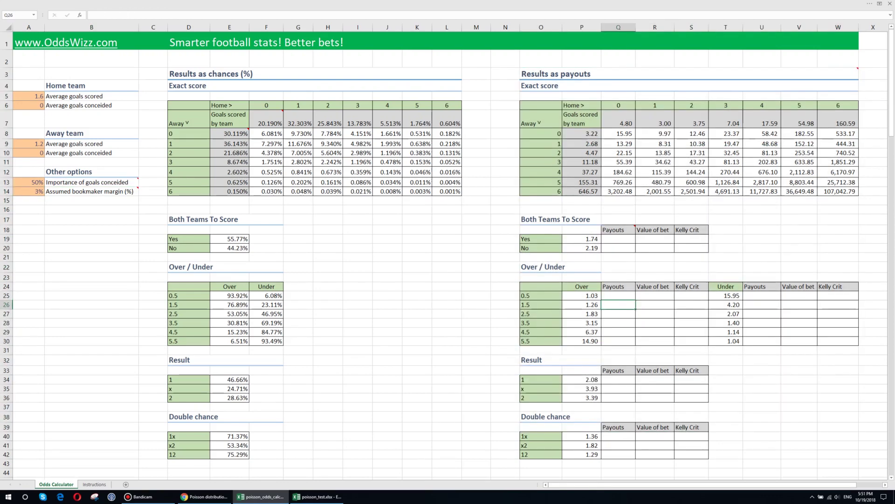
{"action": "left_click", "coordinate": [581, 238]}
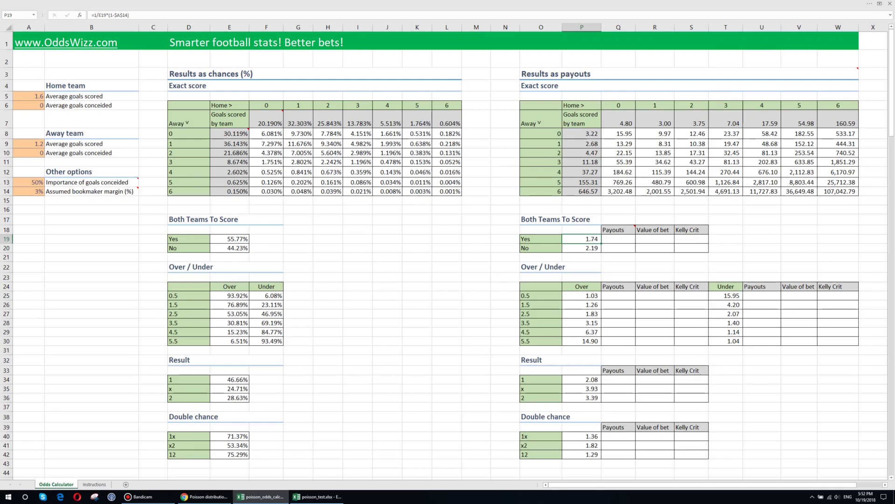
{"action": "mouse_move", "coordinate": [620, 230]}
{"action": "left_click_drag", "start_coordinate": [620, 229], "coordinate": [662, 239]}
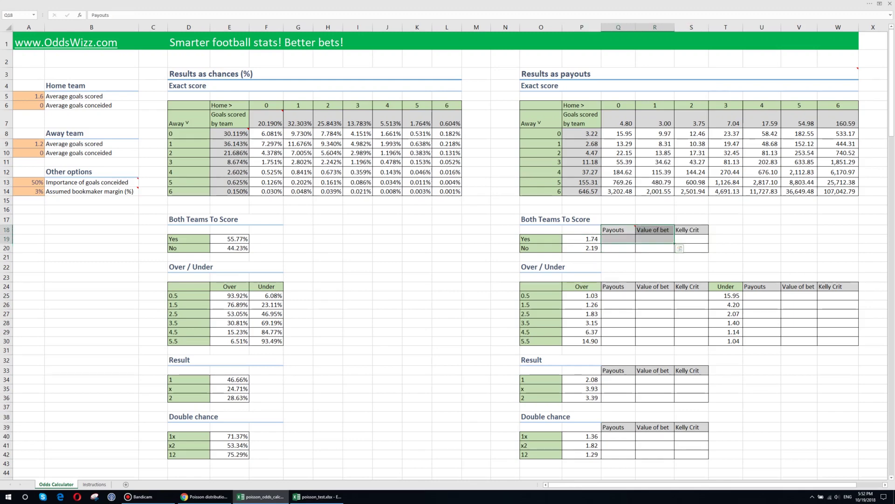
{"action": "left_click", "coordinate": [725, 229]}
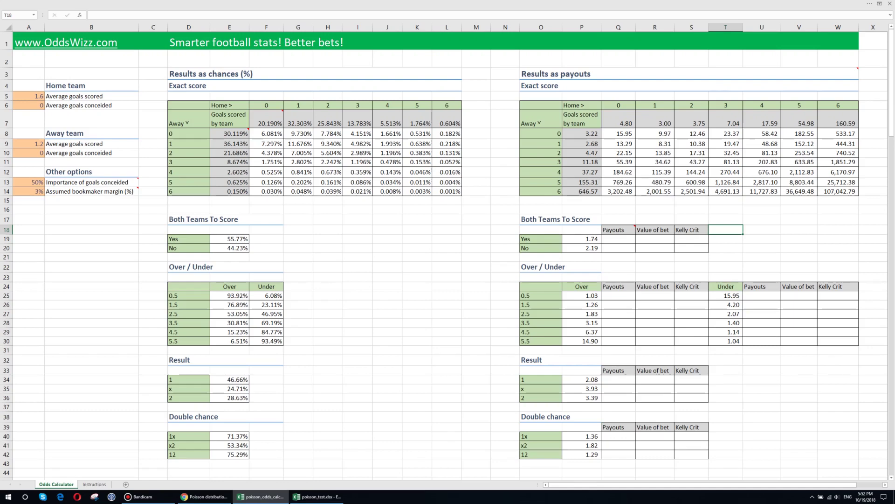
Step: Review the full chances and payouts area and the average goals scored inputs of the home and away teams
{"action": "left_click_drag", "start_coordinate": [189, 73], "coordinate": [838, 455]}
{"action": "left_click", "coordinate": [189, 182]}
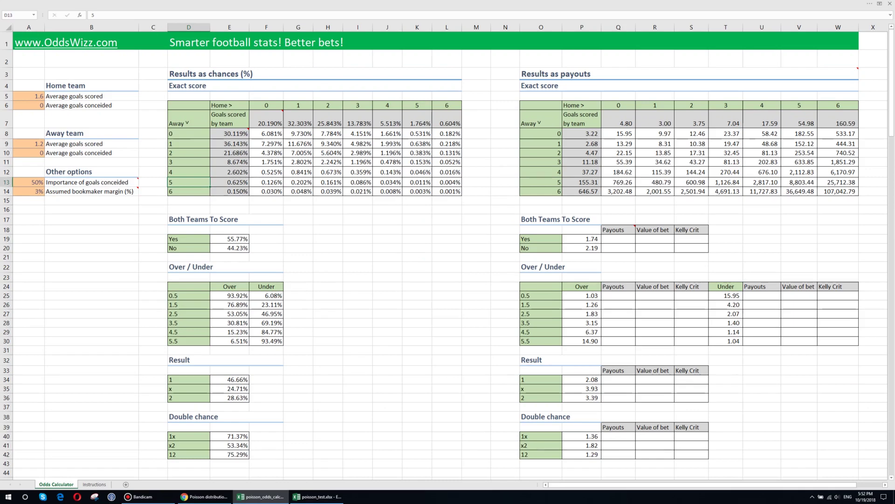
{"action": "left_click", "coordinate": [29, 96]}
{"action": "left_click", "coordinate": [91, 96]}
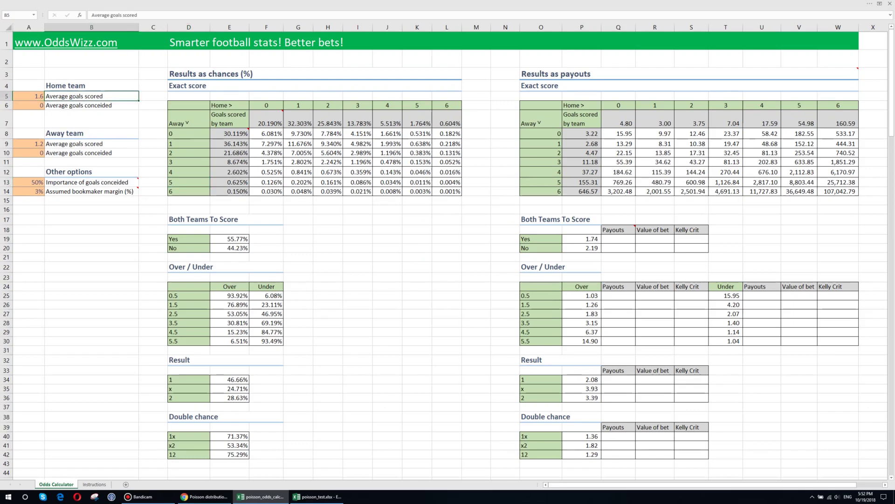
{"action": "left_click", "coordinate": [91, 85]}
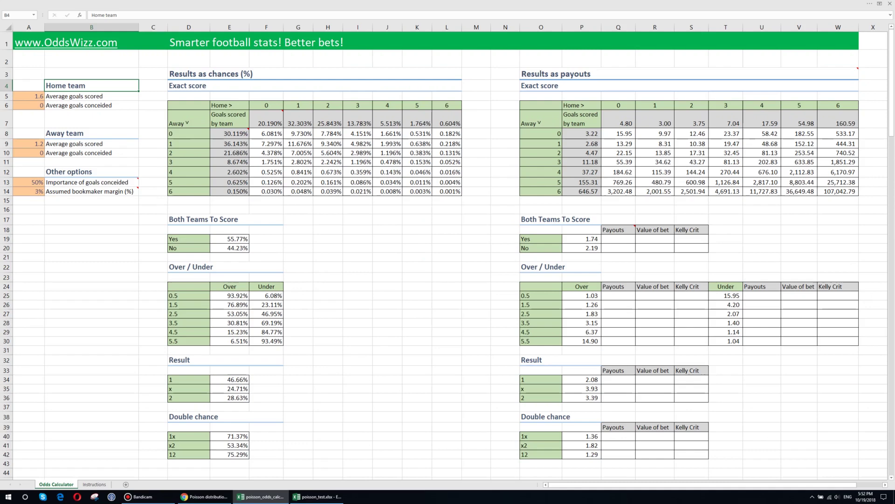
{"action": "key", "text": "Down"}
{"action": "key", "text": "Down"}
{"action": "key", "text": "Down"}
{"action": "key", "text": "Down"}
{"action": "key", "text": "Down"}
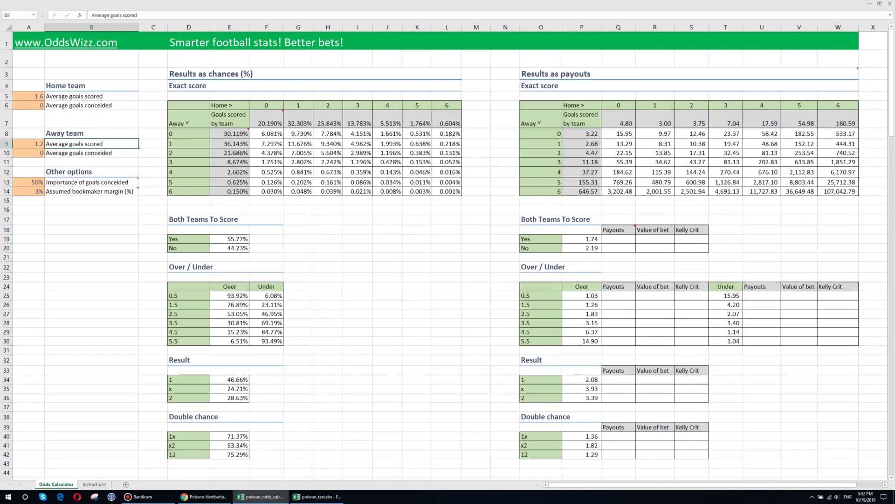
Step: Review the average goals conceded inputs of both teams and highlight the results as chances in D3:L42
{"action": "mouse_move", "coordinate": [91, 182]}
{"action": "left_click", "coordinate": [91, 105]}
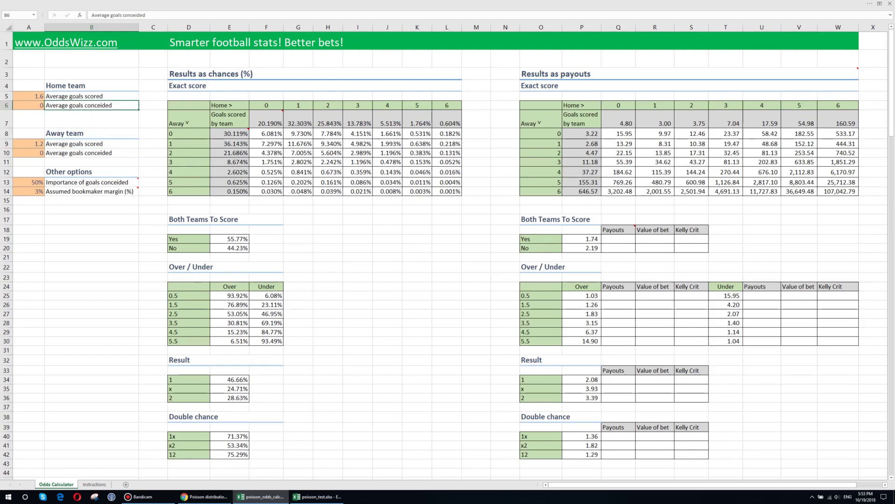
{"action": "left_click", "coordinate": [91, 86]}
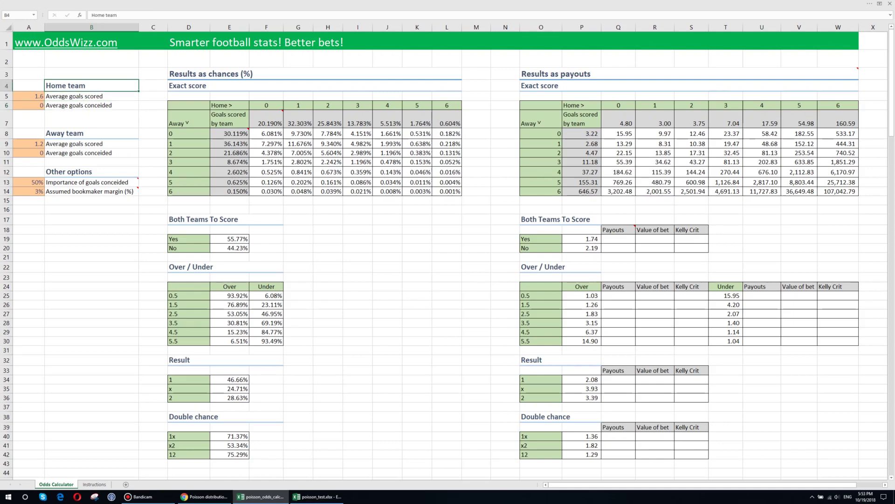
{"action": "left_click", "coordinate": [91, 152]}
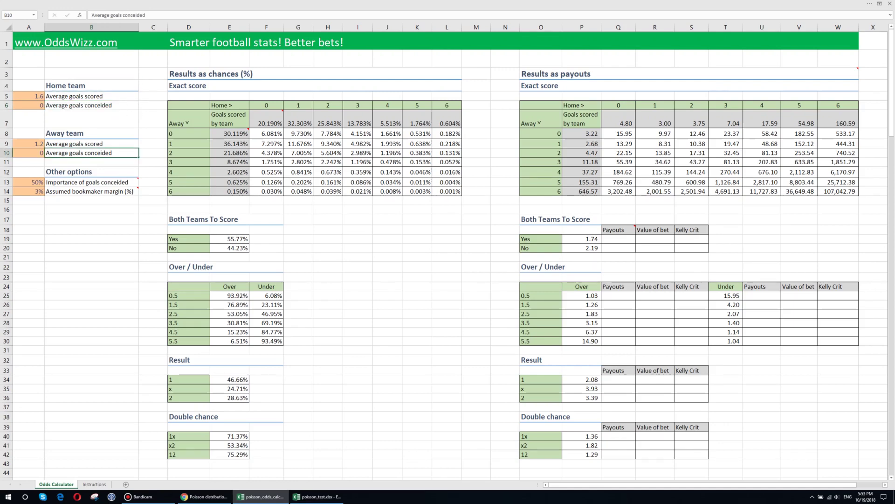
{"action": "left_click", "coordinate": [92, 133]}
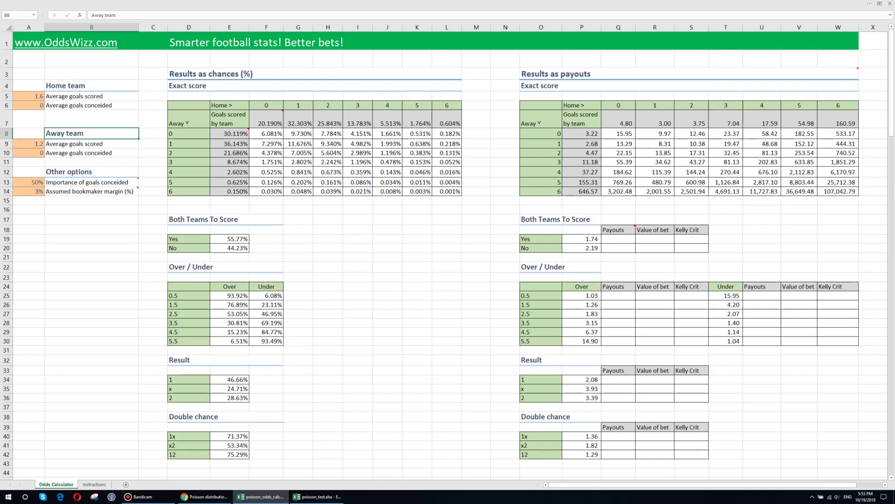
{"action": "left_click", "coordinate": [210, 74]}
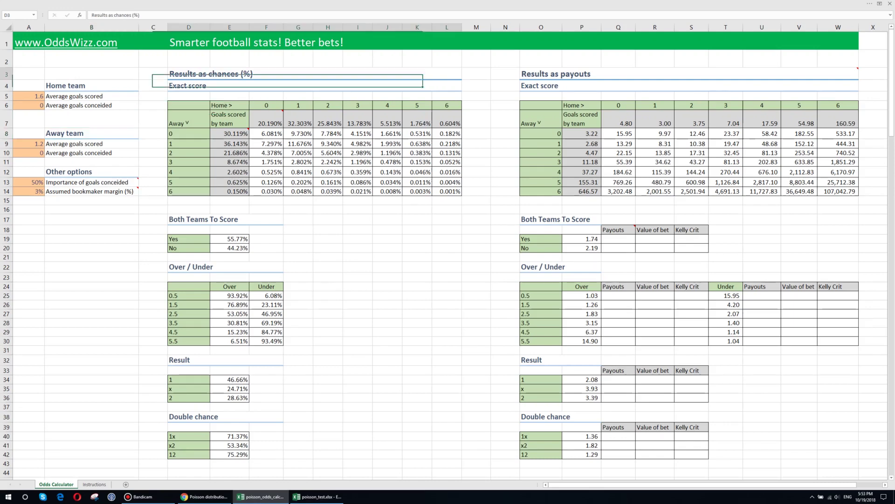
{"action": "left_click_drag", "start_coordinate": [210, 74], "coordinate": [210, 454]}
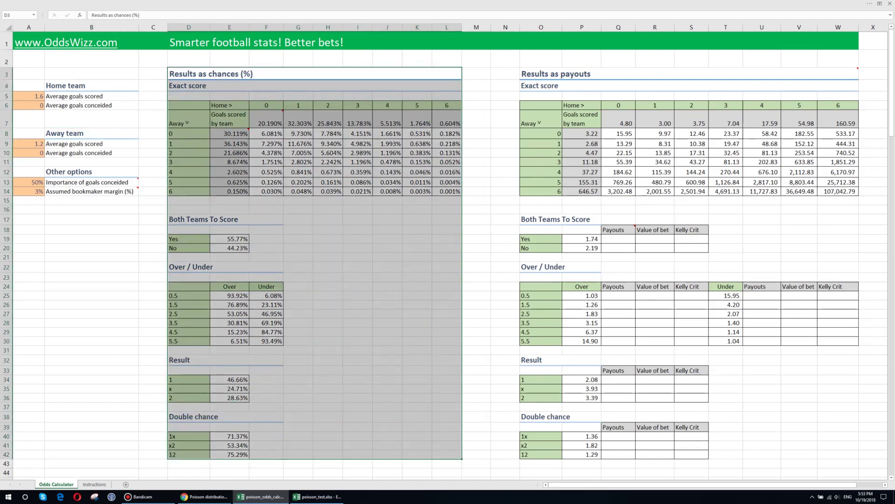
Step: Set the importance of goals conceded to 33% in A13
{"action": "left_click", "coordinate": [387, 341]}
{"action": "left_click", "coordinate": [91, 182]}
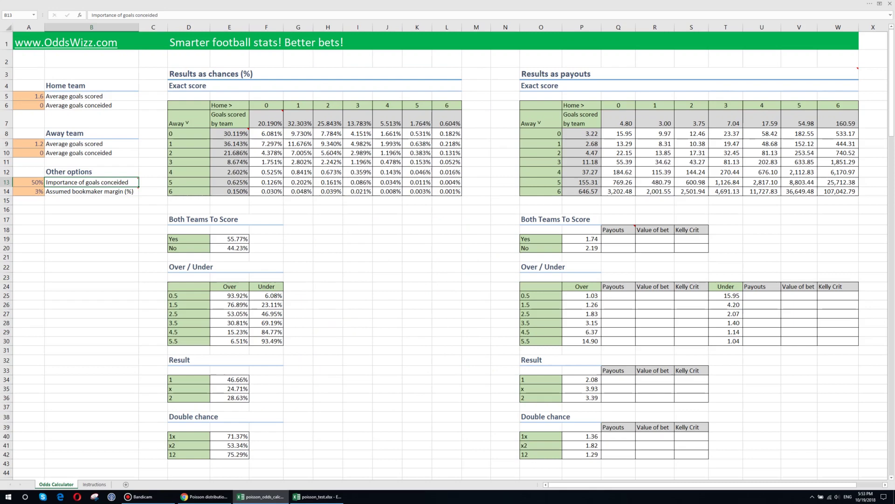
{"action": "left_click", "coordinate": [28, 182]}
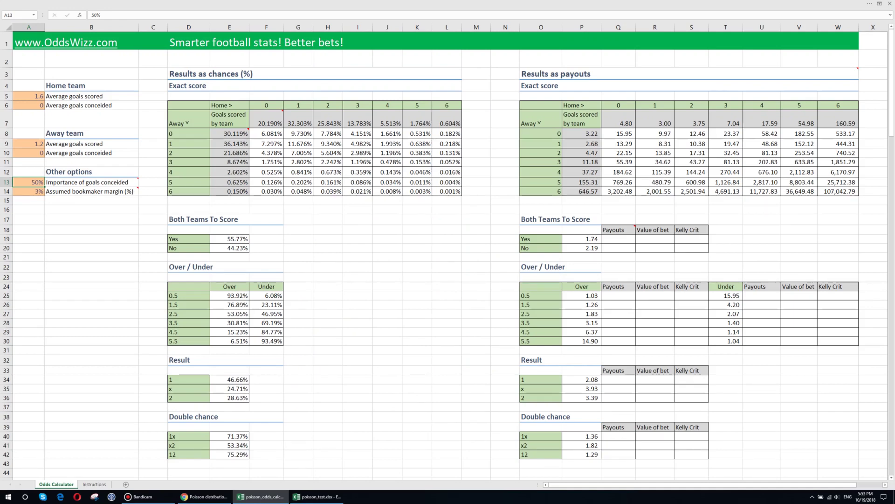
{"action": "type", "text": "33"}
{"action": "key", "text": "Tab"}
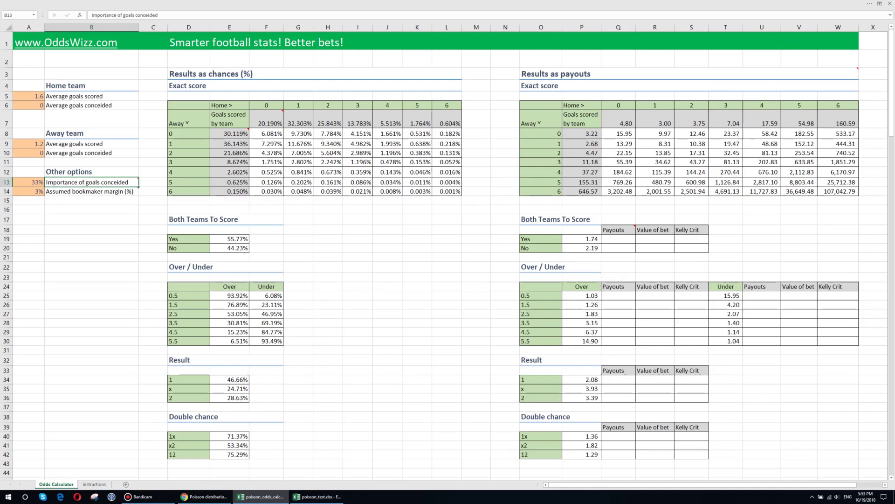
Step: Set the importance of goals conceded to 50% in A13
{"action": "left_click", "coordinate": [29, 182]}
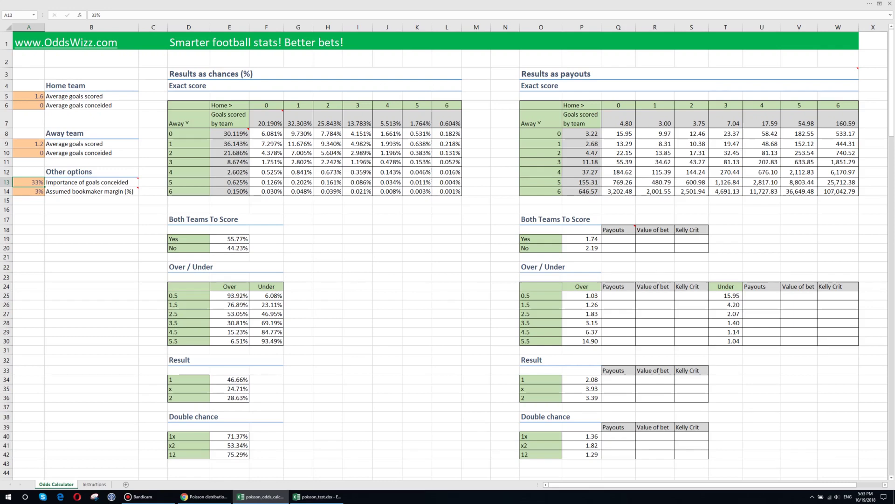
{"action": "type", "text": "100"}
{"action": "key", "text": "BackSpace"}
{"action": "key", "text": "BackSpace"}
{"action": "type", "text": "50"}
{"action": "key", "text": "Return"}
{"action": "key", "text": "Right"}
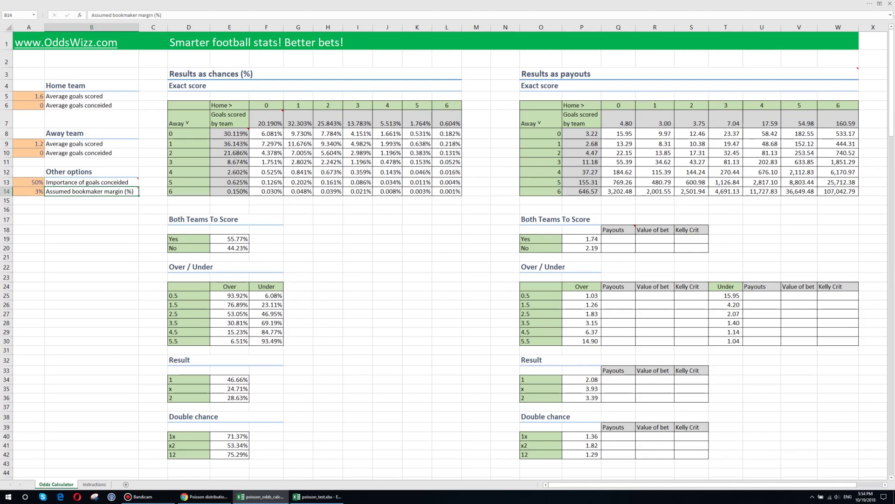
Step: Switch to the Newcastle - Brighton match page in the browser and highlight the teams and the match date in its heading
{"action": "left_click", "coordinate": [29, 96]}
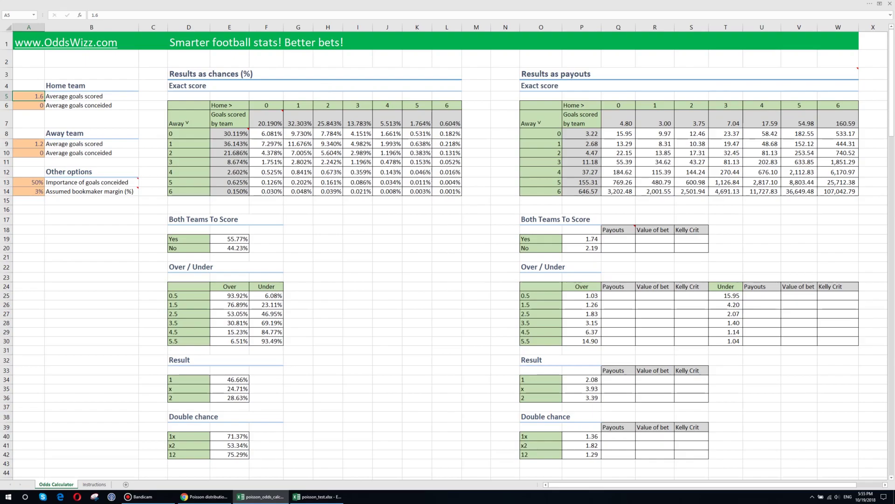
{"action": "left_click", "coordinate": [204, 496]}
{"action": "key", "text": "ctrl+1"}
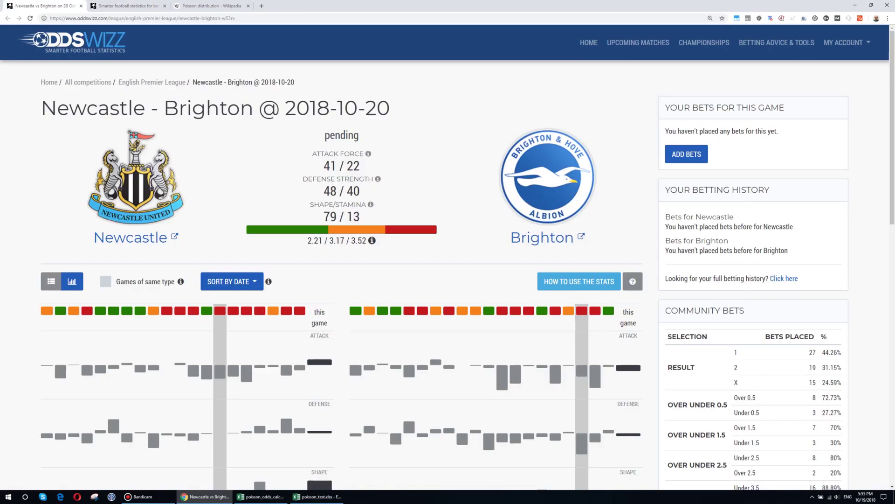
{"action": "left_click_drag", "start_coordinate": [41, 108], "coordinate": [255, 112]}
{"action": "left_click_drag", "start_coordinate": [390, 109], "coordinate": [337, 109]}
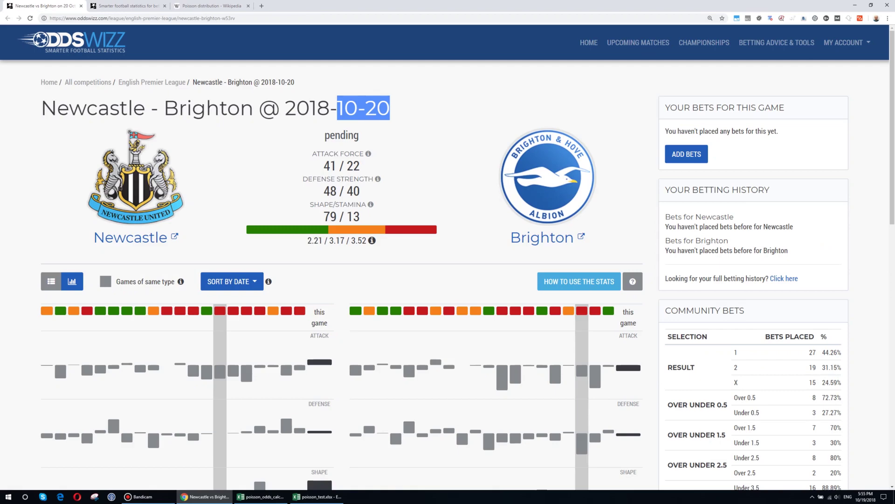
Step: Limit the match statistics to games of the same type and sort them by attack similarity
{"action": "left_click", "coordinate": [105, 281]}
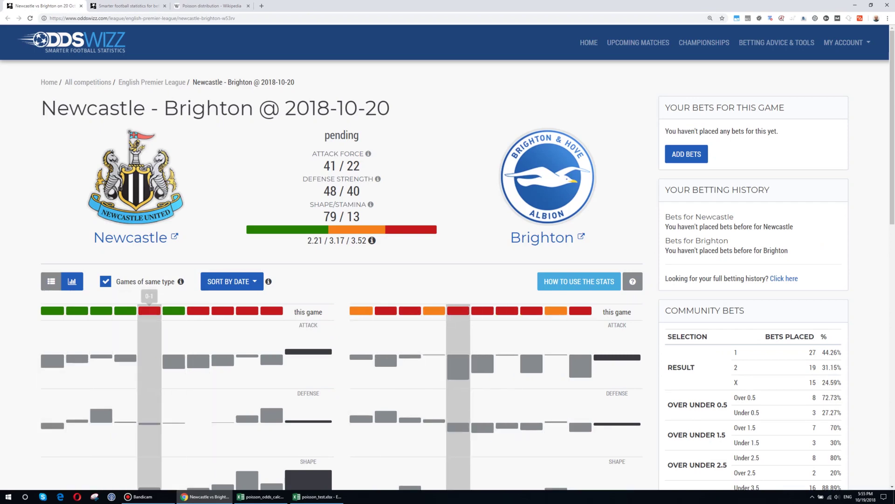
{"action": "mouse_move", "coordinate": [173, 310]}
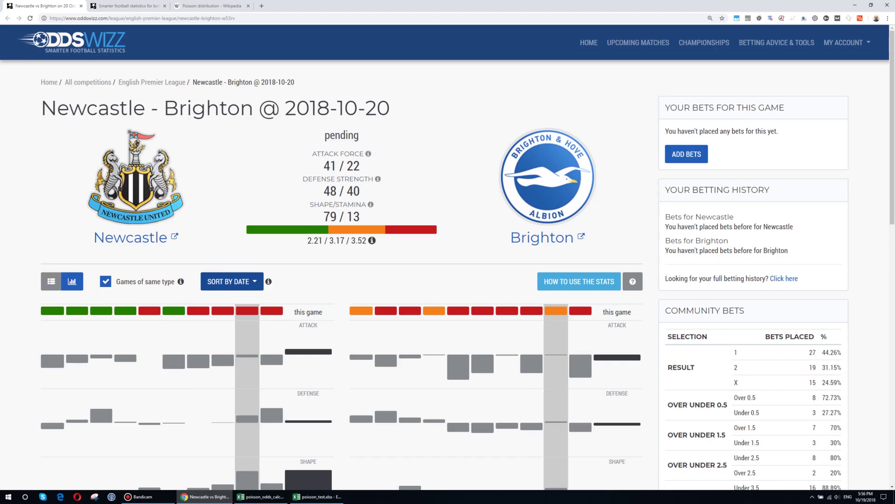
{"action": "left_click", "coordinate": [232, 281]}
{"action": "left_click", "coordinate": [256, 318]}
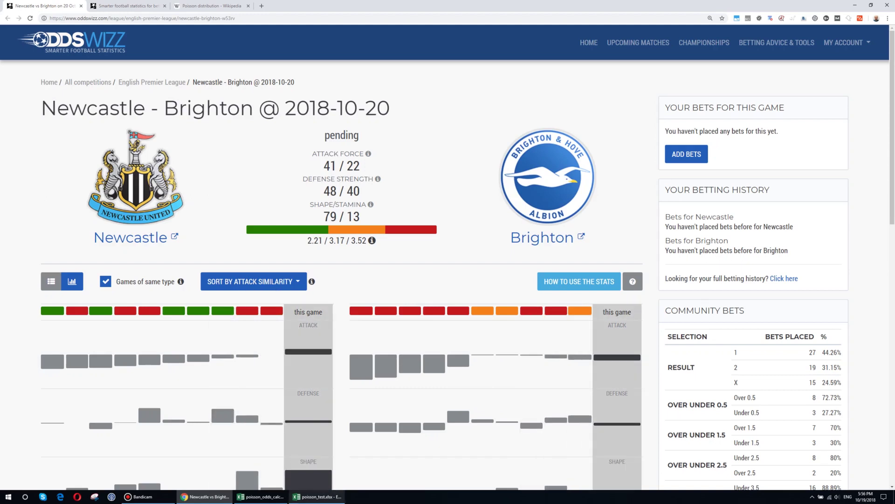
Step: Switch back to the Excel odds calculator and set the home team's average goals scored to 1.4 in A5
{"action": "key", "text": "super+8"}
{"action": "key", "text": "super+8"}
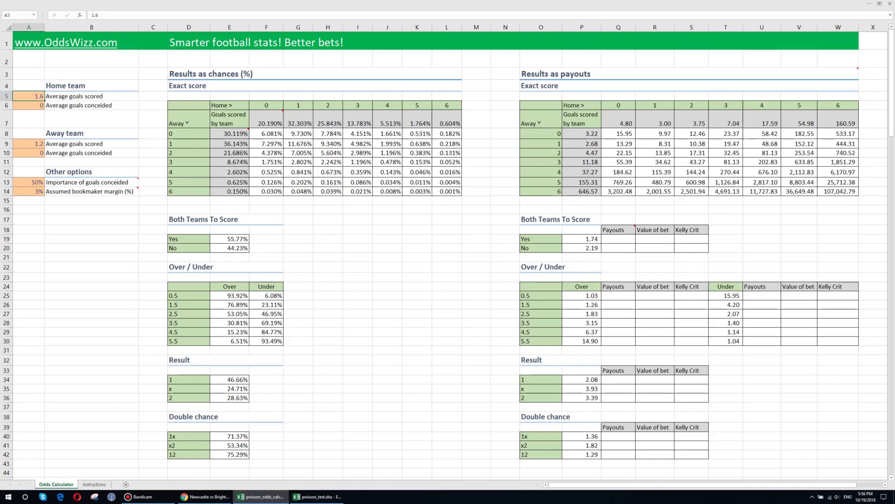
{"action": "type", "text": "=/"}
{"action": "type", "text": "=1.4"}
{"action": "key", "text": "Return"}
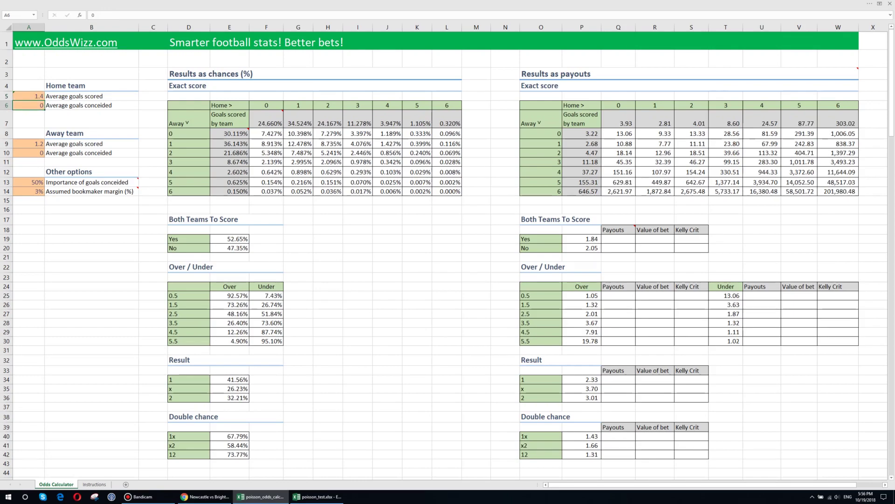
Step: Check the away team's similar games on the match page and enter =5/5 as its average goals scored in A9
{"action": "key", "text": "alt+Tab"}
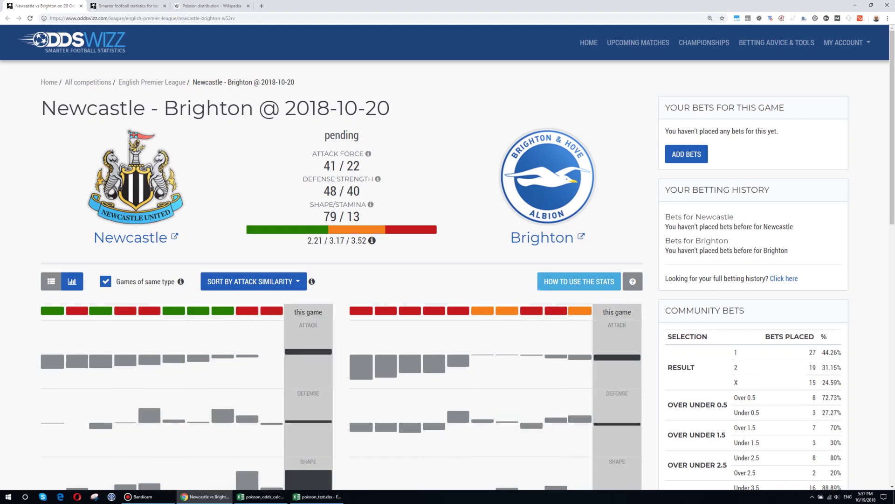
{"action": "left_click", "coordinate": [261, 497]}
{"action": "type", "text": "5/5"}
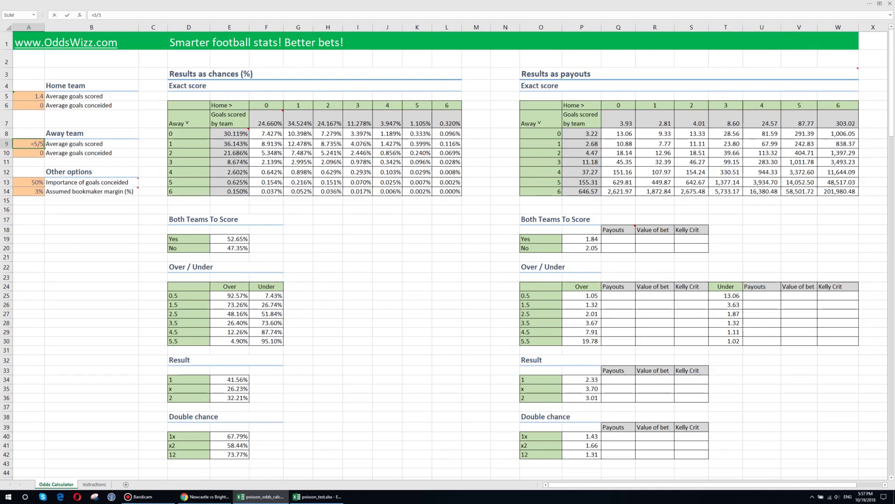
{"action": "key", "text": "Return"}
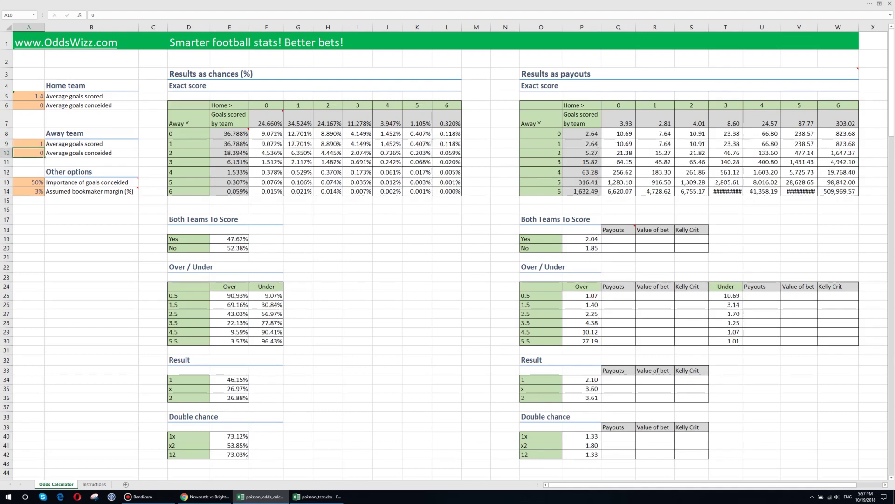
Step: Select the home team's average goals conceded in A6, and sort the games on the browser's match page by defense similarity
{"action": "key", "text": "Up"}
{"action": "key", "text": "Up"}
{"action": "key", "text": "Up"}
{"action": "key", "text": "Up"}
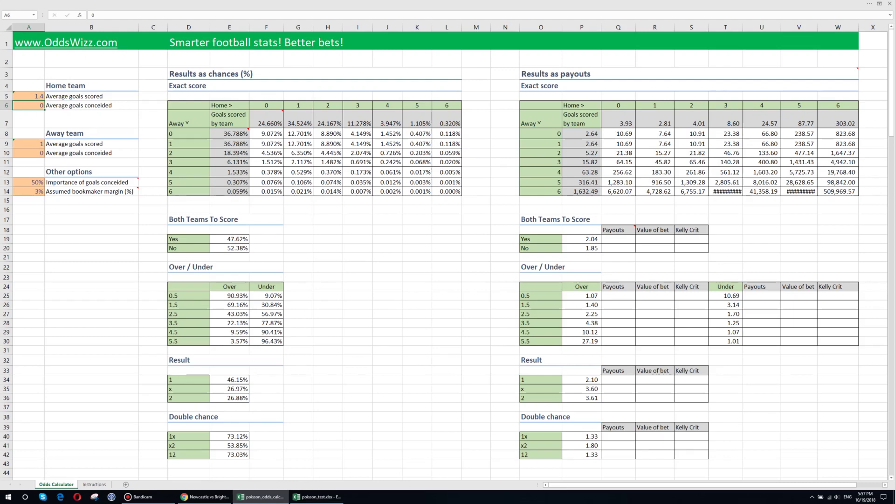
{"action": "left_click", "coordinate": [205, 496]}
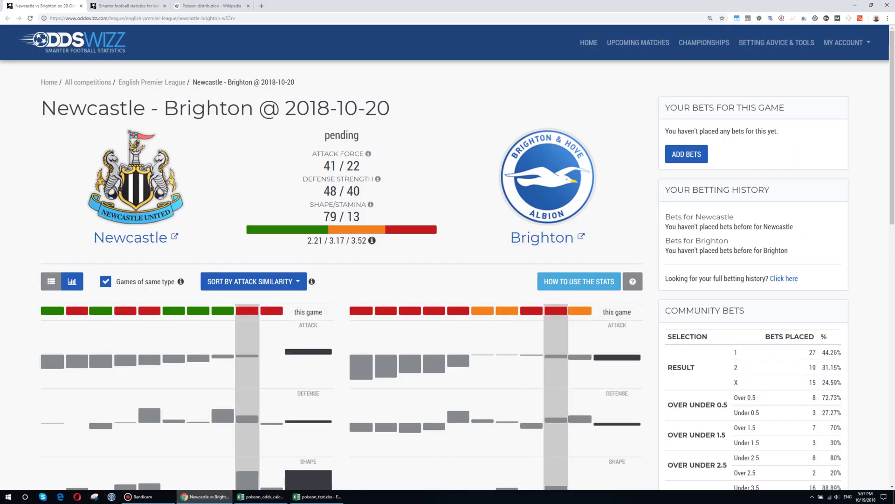
{"action": "left_click", "coordinate": [253, 281]}
{"action": "left_click", "coordinate": [234, 332]}
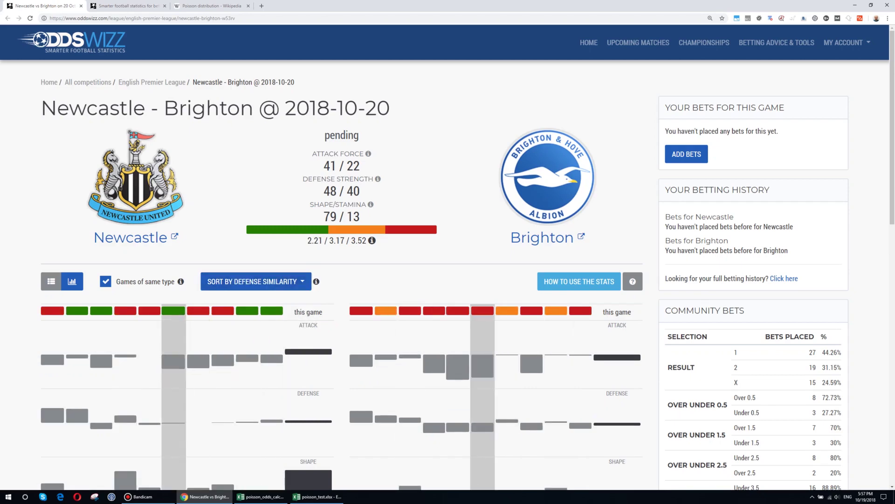
{"action": "mouse_move", "coordinate": [176, 423]}
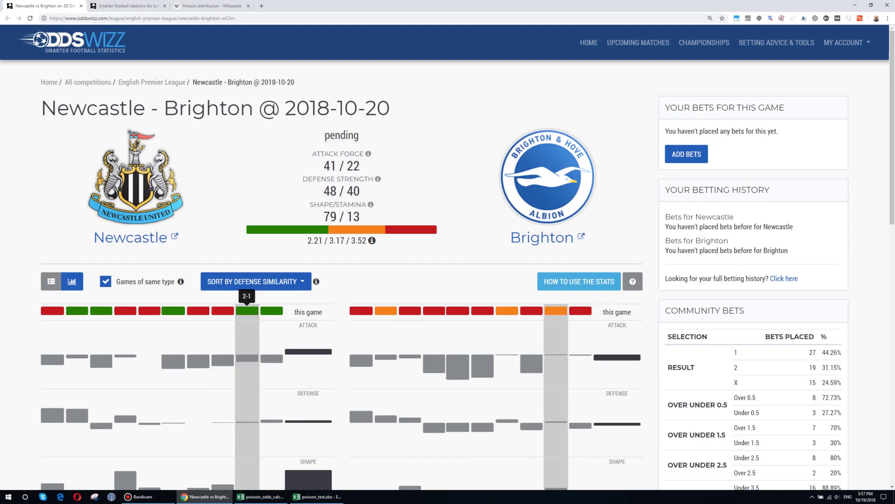
Step: Return to the odds calculator workbook and enter =5/5 as the home team's average goals conceded in A6
{"action": "key", "text": "alt+Tab"}
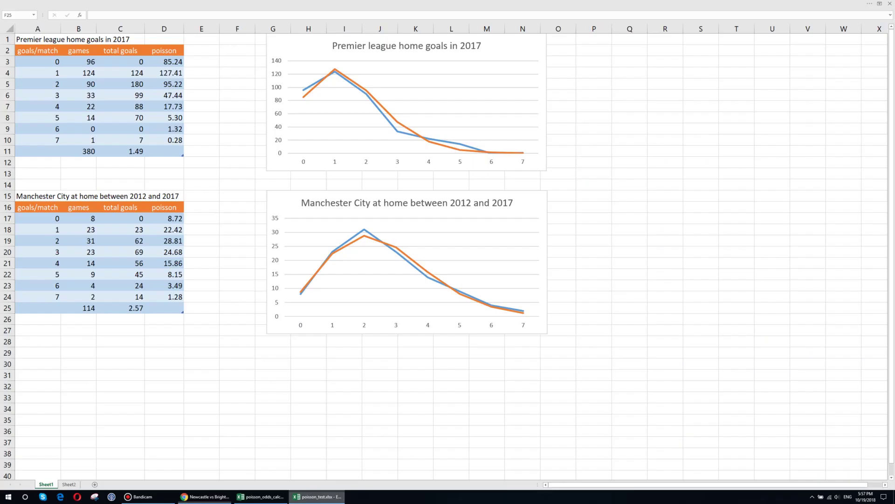
{"action": "key", "text": "alt+Tab"}
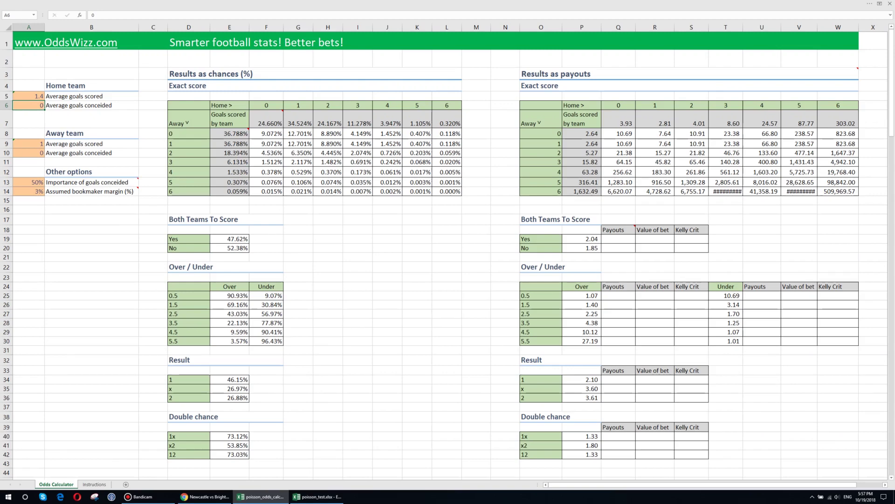
{"action": "type", "text": "=5/5"}
{"action": "key", "text": "Return"}
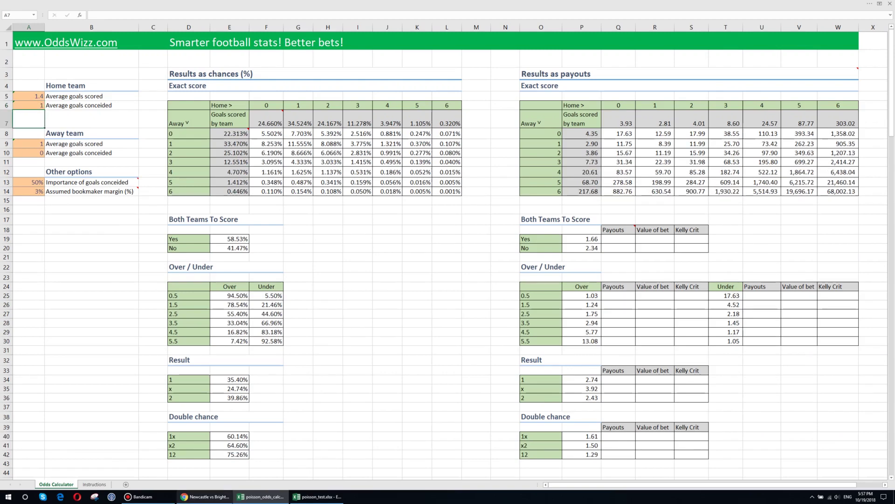
Step: Check the away team's games on the match page and enter =7/5 as its average goals conceded in A10
{"action": "left_click", "coordinate": [206, 497]}
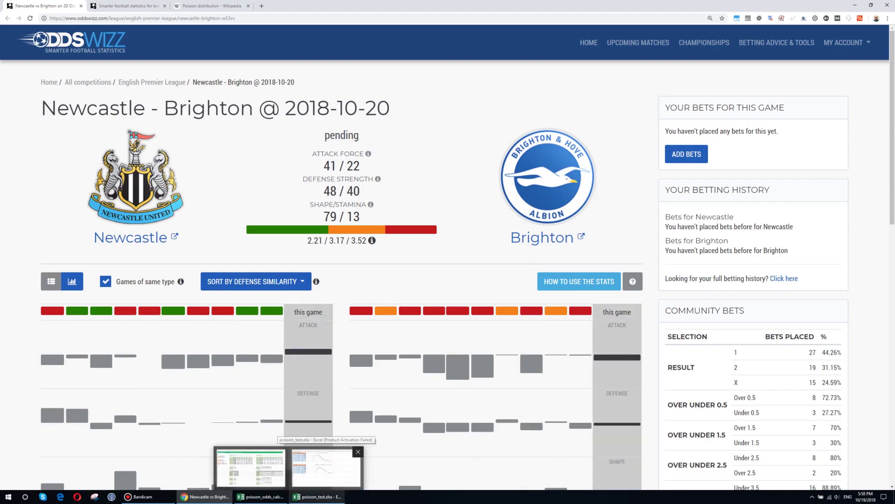
{"action": "left_click", "coordinate": [261, 496]}
{"action": "left_click", "coordinate": [29, 152]}
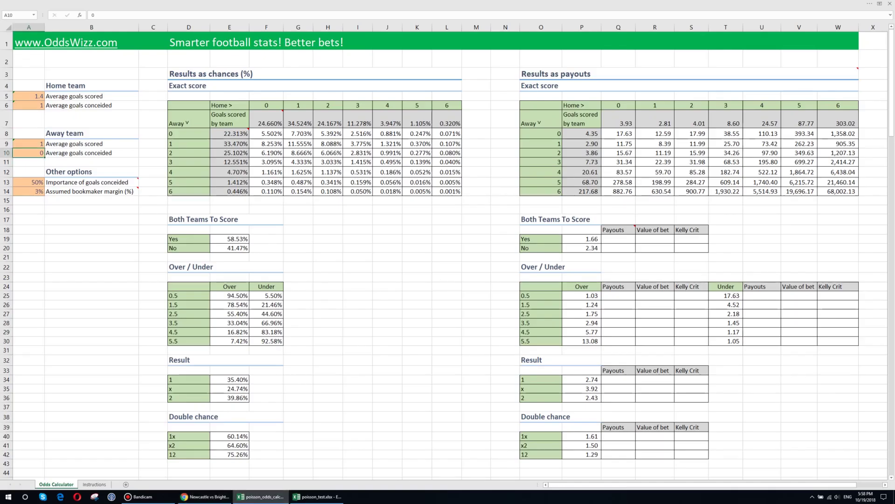
{"action": "type", "text": "=7/5"}
{"action": "key", "text": "Return"}
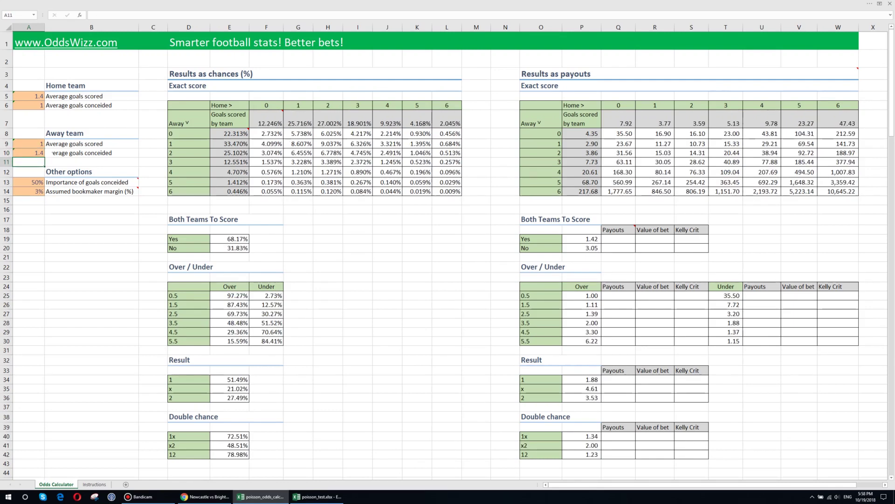
{"action": "key", "text": "Up"}
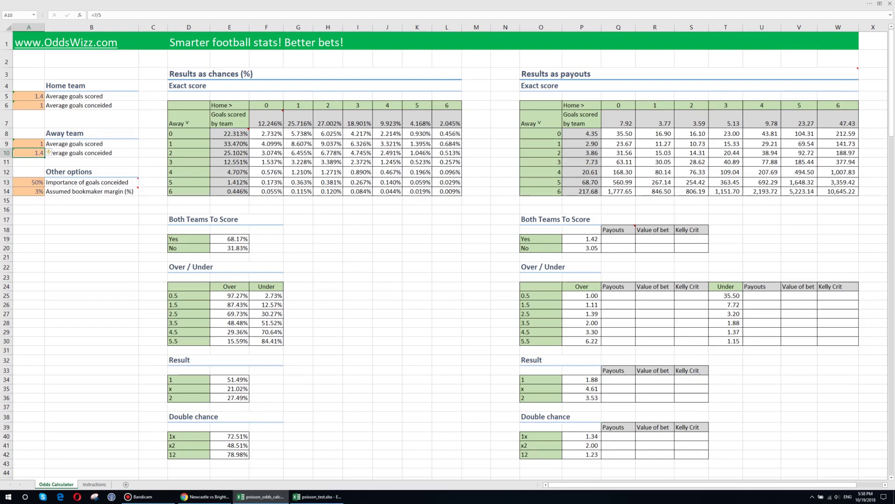
Step: Highlight the Payouts, Value of bet and Kelly Crit columns beside the calculated payouts
{"action": "mouse_move", "coordinate": [637, 225]}
{"action": "left_click_drag", "start_coordinate": [616, 217], "coordinate": [856, 455]}
{"action": "left_click", "coordinate": [726, 380]}
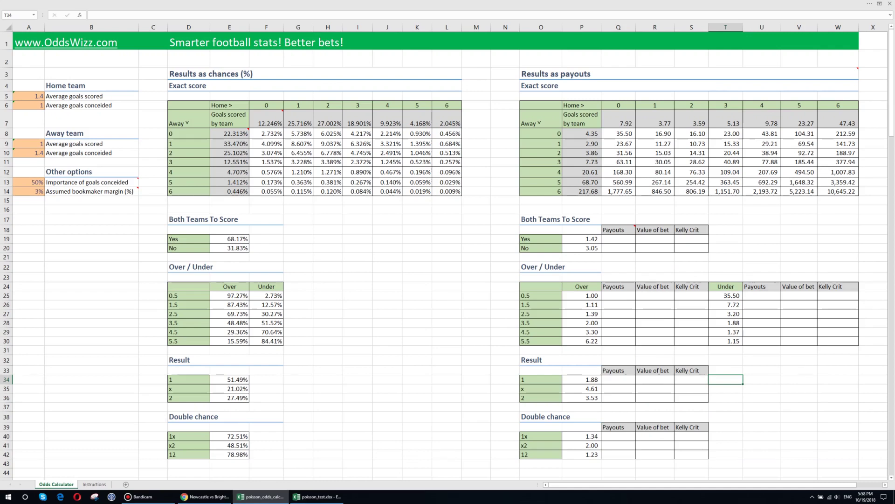
Step: Enter the bookmaker payouts for the match result: 1.65 for 1, 4.3 for x and 3.8 for 2
{"action": "left_click", "coordinate": [619, 380]}
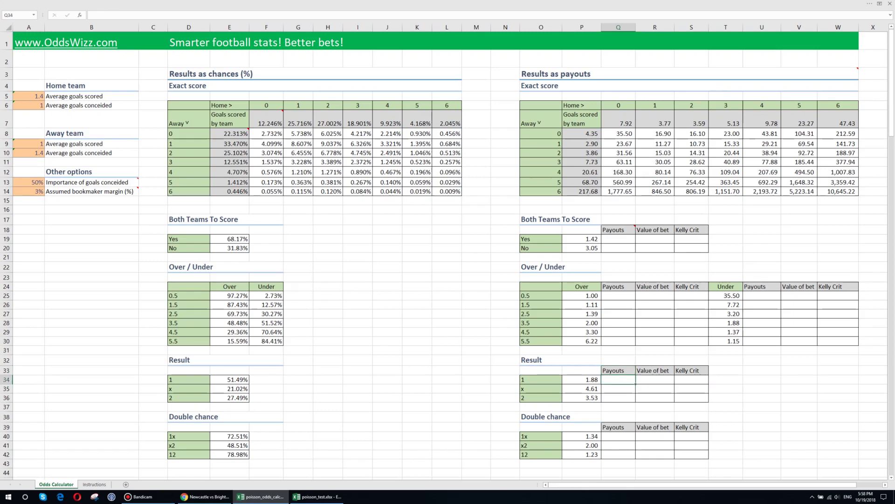
{"action": "type", "text": "1.65"}
{"action": "key", "text": "Return"}
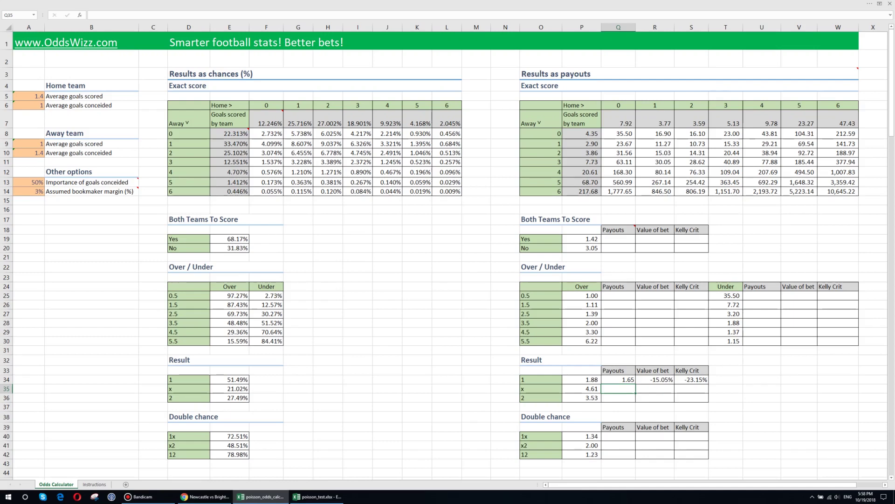
{"action": "type", "text": "4.3"}
{"action": "key", "text": "Return"}
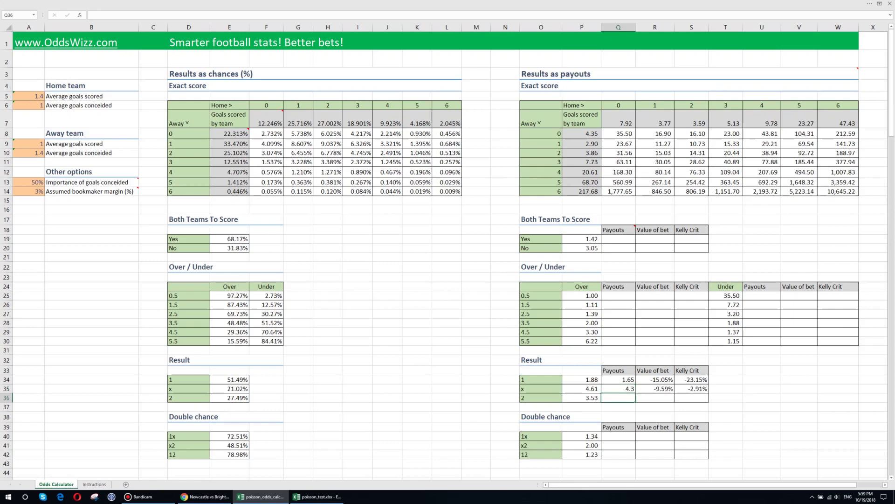
{"action": "type", "text": "3.8"}
{"action": "key", "text": "Up"}
Step: Examine the Value of bet results for the three match outcomes and highlight them in R34:R36
{"action": "key", "text": "Right"}
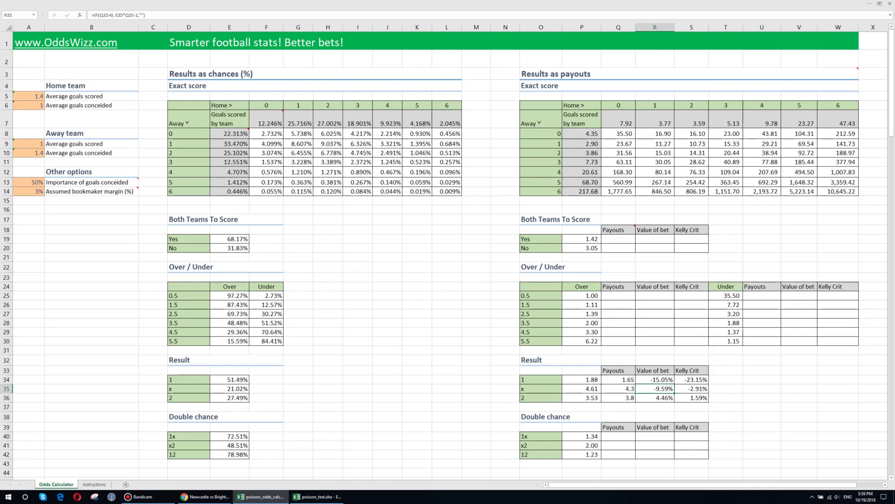
{"action": "key", "text": "Up"}
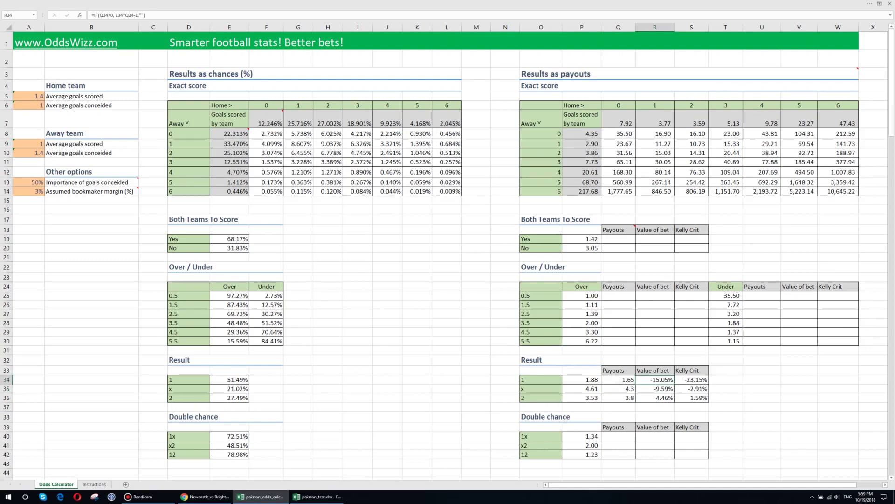
{"action": "key", "text": "shift+Down"}
{"action": "key", "text": "shift+Down"}
{"action": "key", "text": "shift+Right"}
{"action": "key", "text": "shift+Left"}
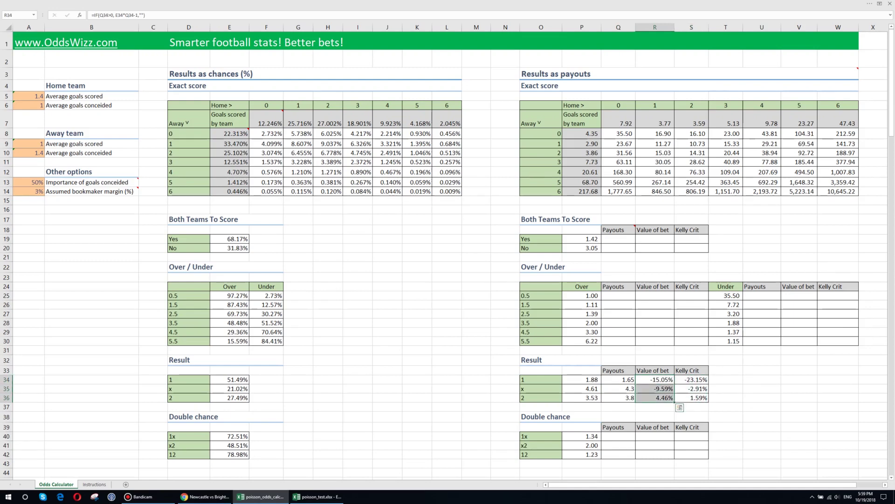
Step: Check the value of the bet on result 2 in R36 and its Kelly criterion formula in S36
{"action": "key", "text": "Up"}
{"action": "key", "text": "Down"}
{"action": "key", "text": "Down"}
{"action": "key", "text": "Down"}
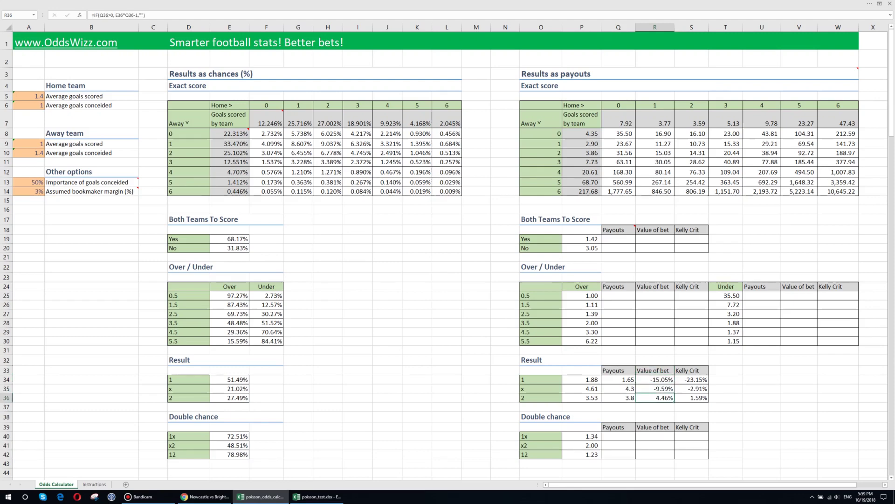
{"action": "left_click", "coordinate": [540, 397]}
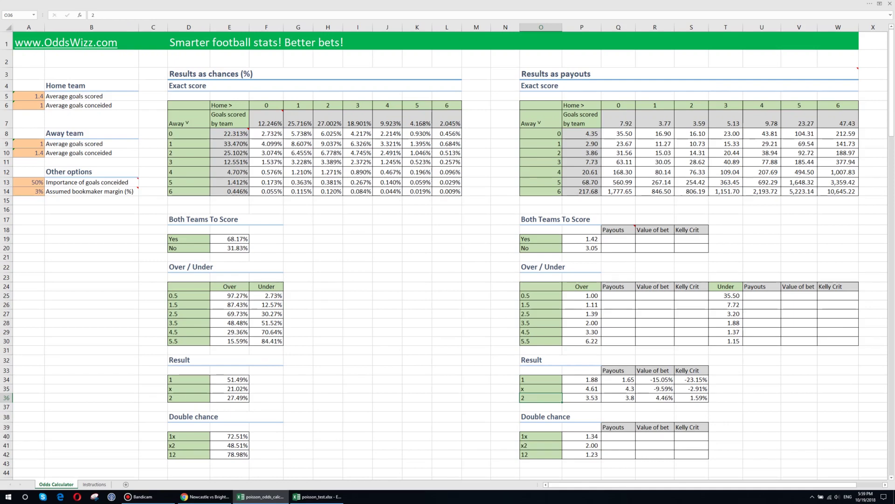
{"action": "left_click", "coordinate": [691, 398]}
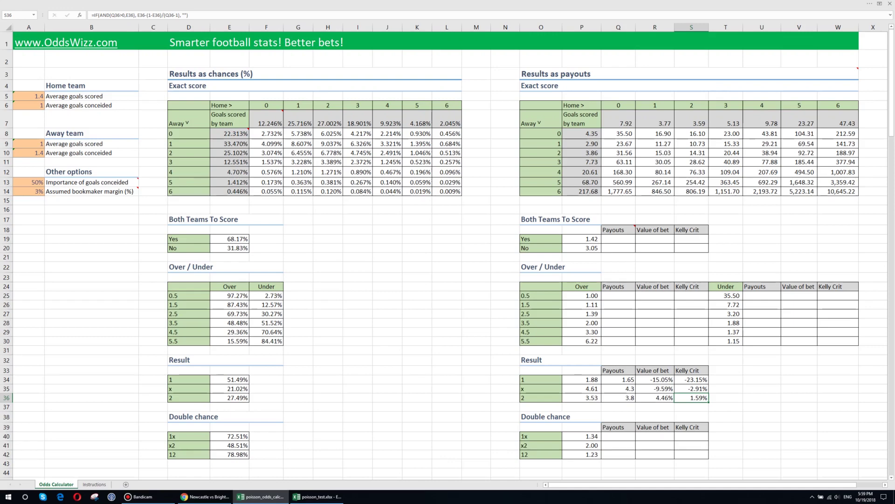